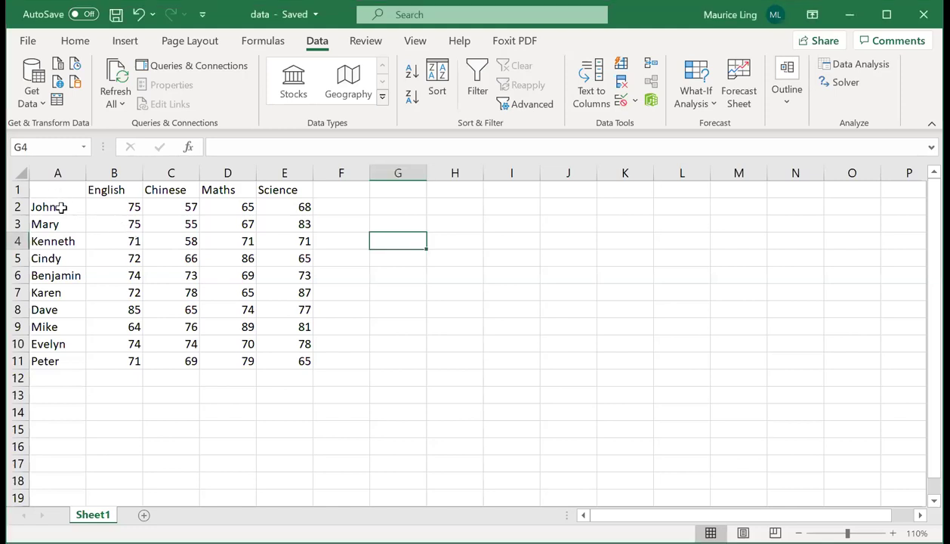
# Select the student names, score columns and row 2 to look over the table.
pyautogui.click(60, 206)
pyautogui.moveTo(55, 246); pyautogui.dragTo(42, 365)
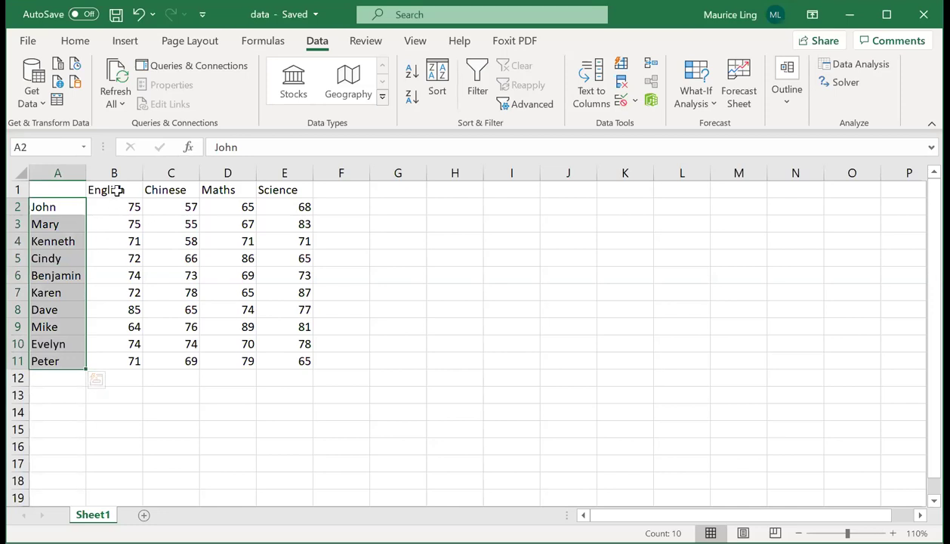
pyautogui.moveTo(118, 191); pyautogui.dragTo(113, 292)
pyautogui.moveTo(184, 191); pyautogui.dragTo(174, 296)
pyautogui.moveTo(226, 190); pyautogui.dragTo(226, 292)
pyautogui.click(271, 258)
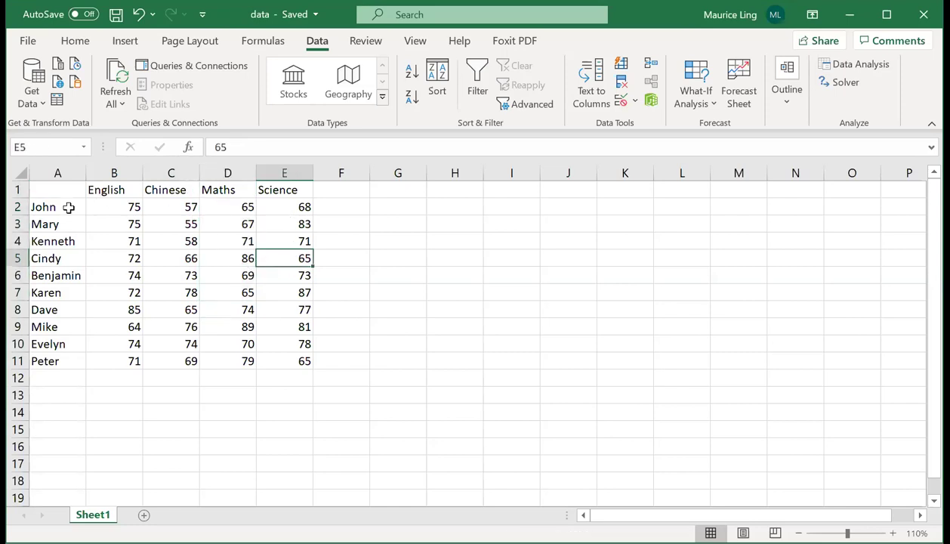
pyautogui.click(64, 208)
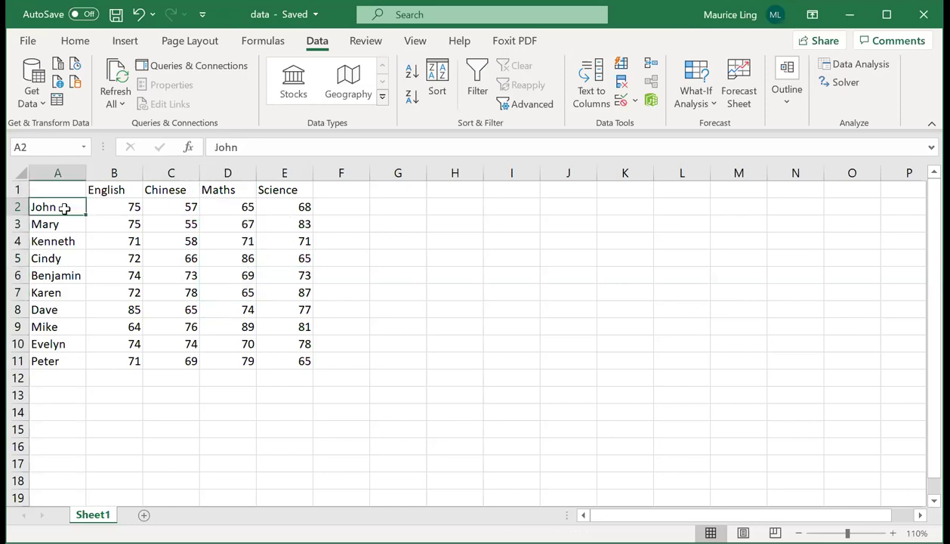
pyautogui.click(18, 207)
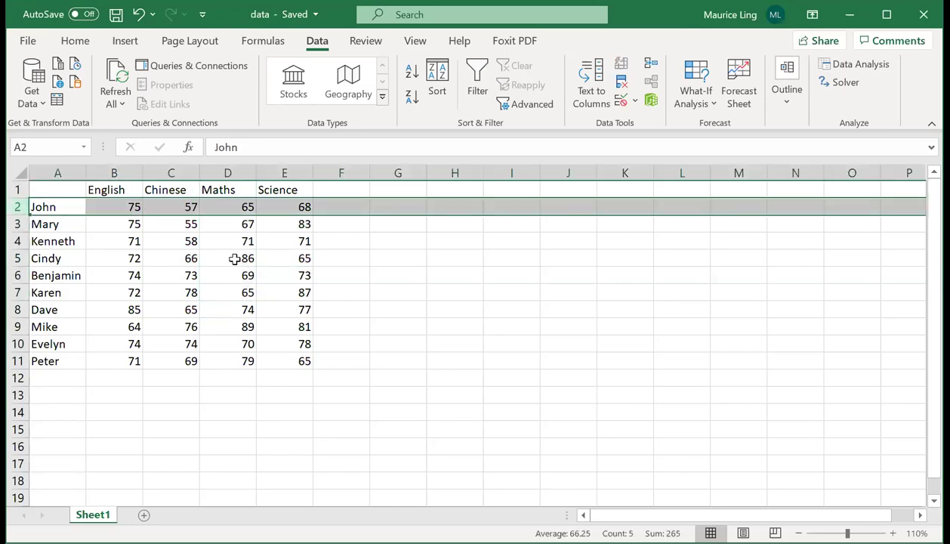
pyautogui.click(121, 173)
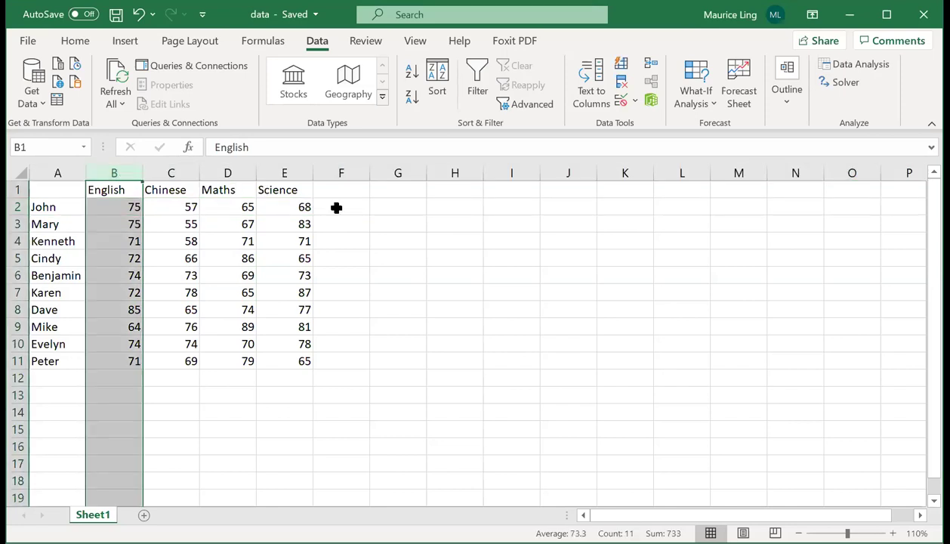
pyautogui.click(107, 393)
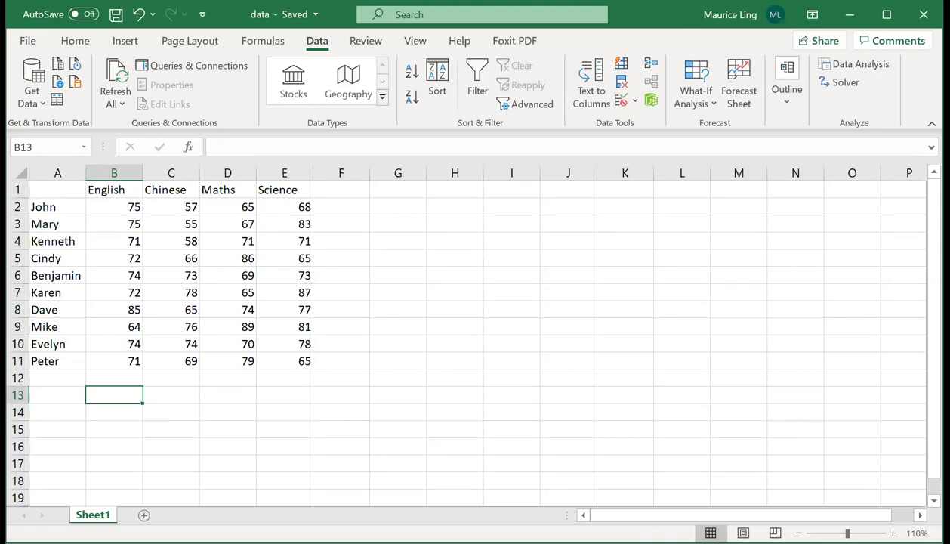
# Label A13 'Average' and enter =AVERAGE(B2:B11) in B13, giving 73.3.
pyautogui.press('Left')
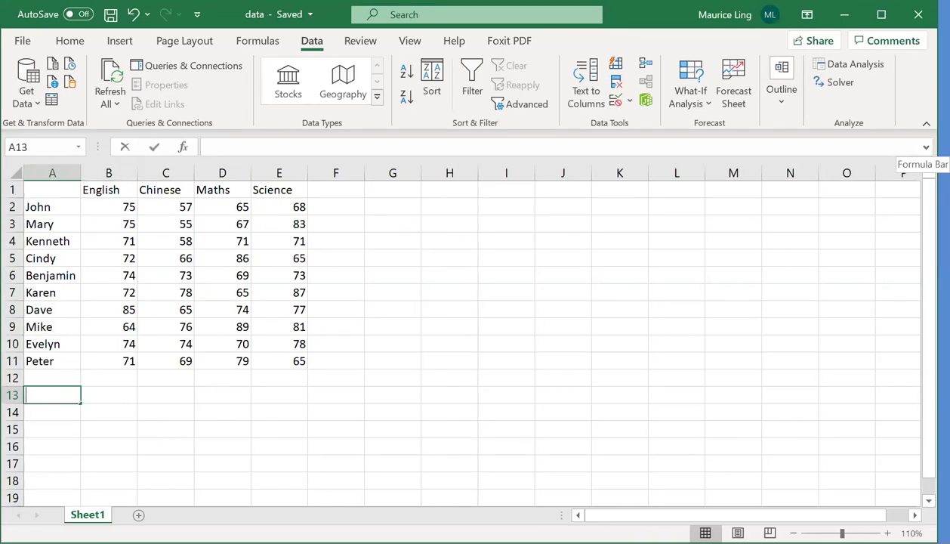
pyautogui.write('Average')
pyautogui.press('Tab')
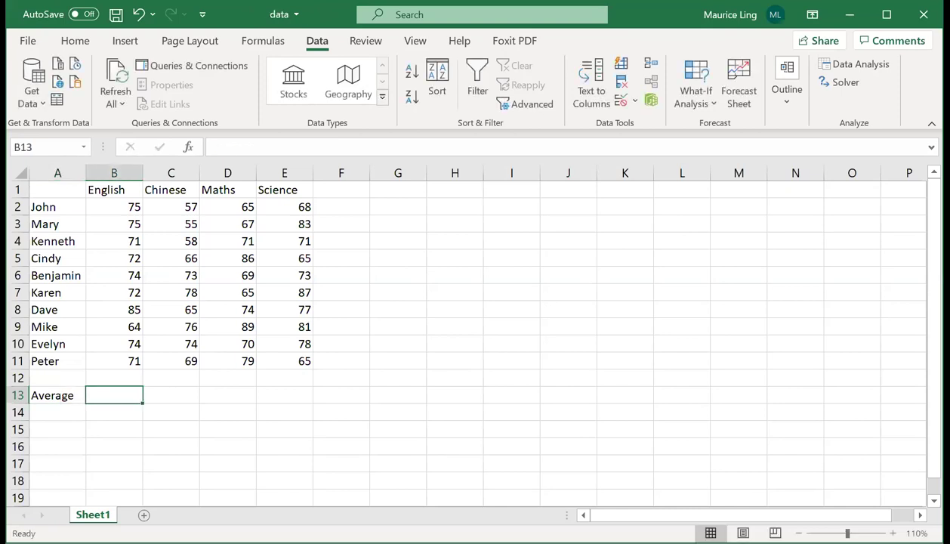
pyautogui.write('=')
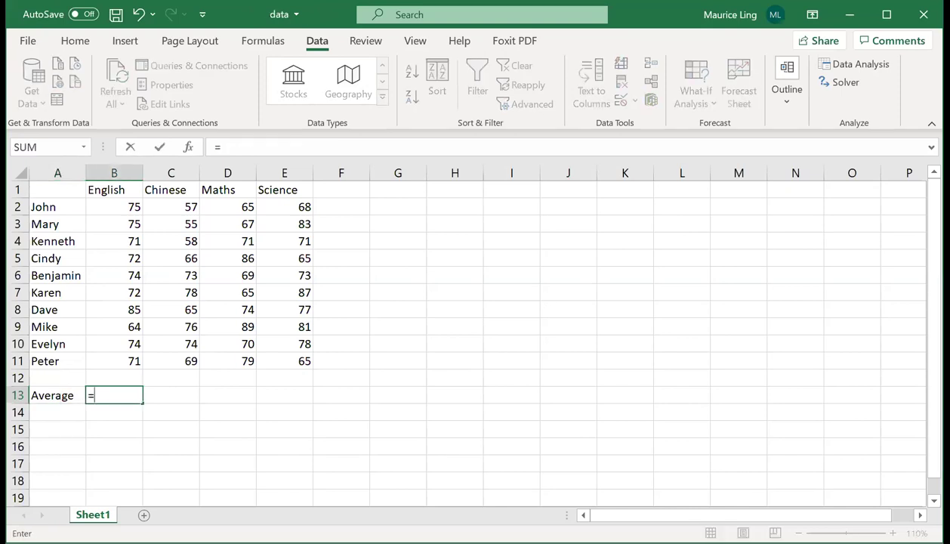
pyautogui.write('average')
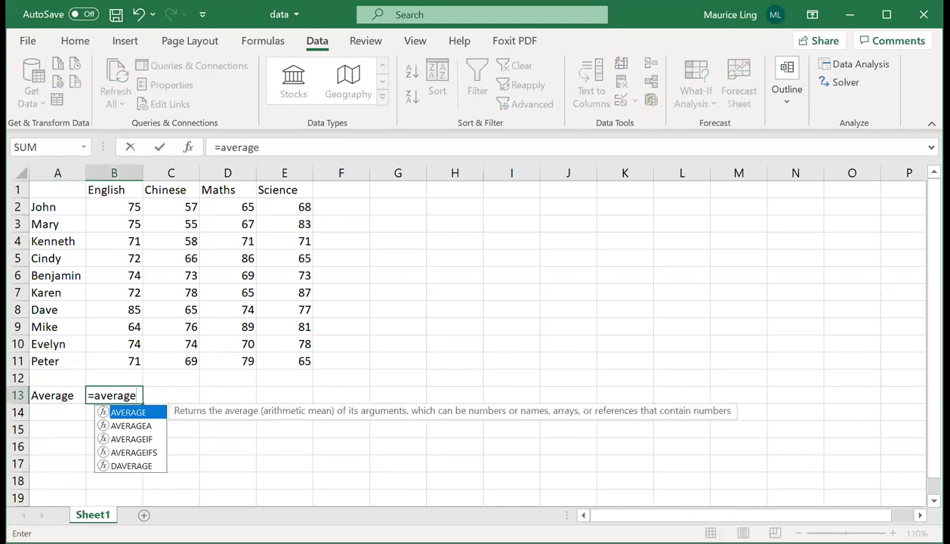
pyautogui.write('(')
pyautogui.click(125, 210)
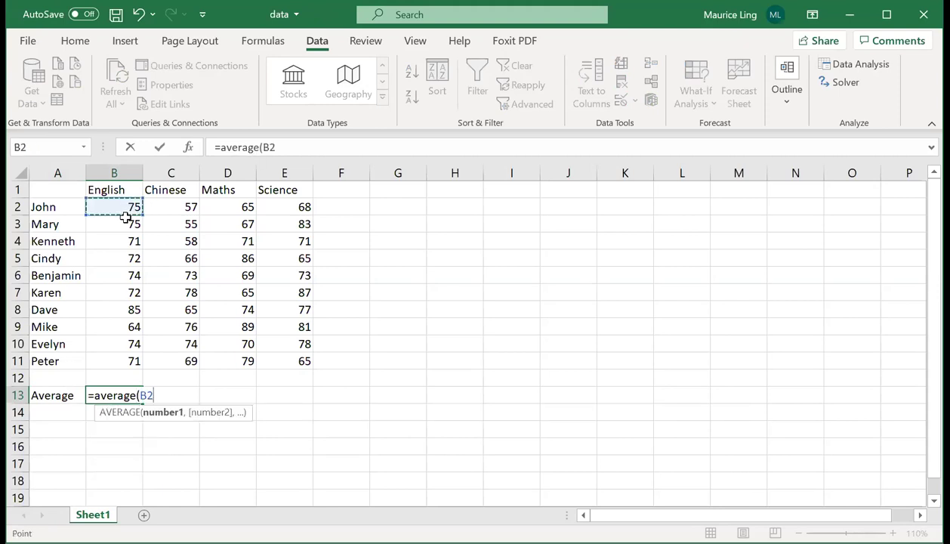
pyautogui.keyDown('shift'); pyautogui.click(131, 360); pyautogui.keyUp('shift')
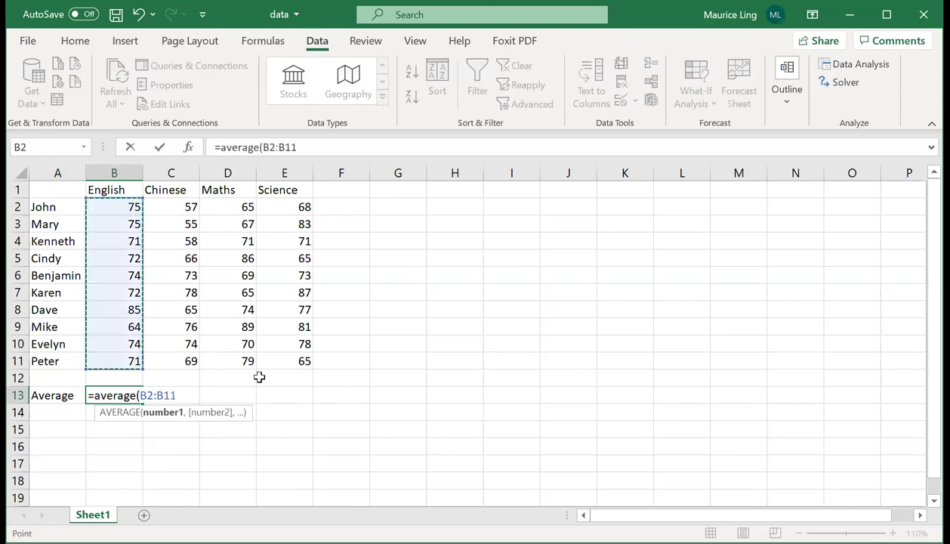
pyautogui.write(')')
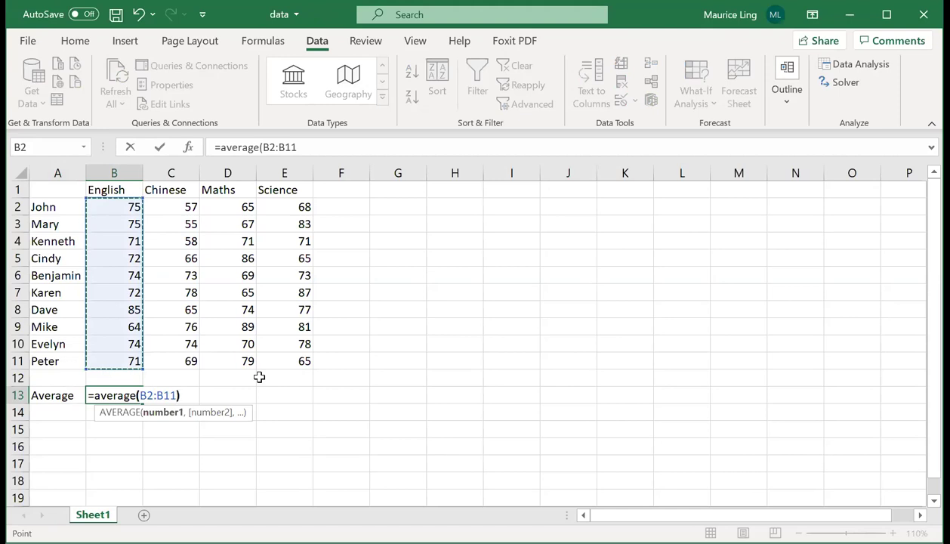
pyautogui.press('Return')
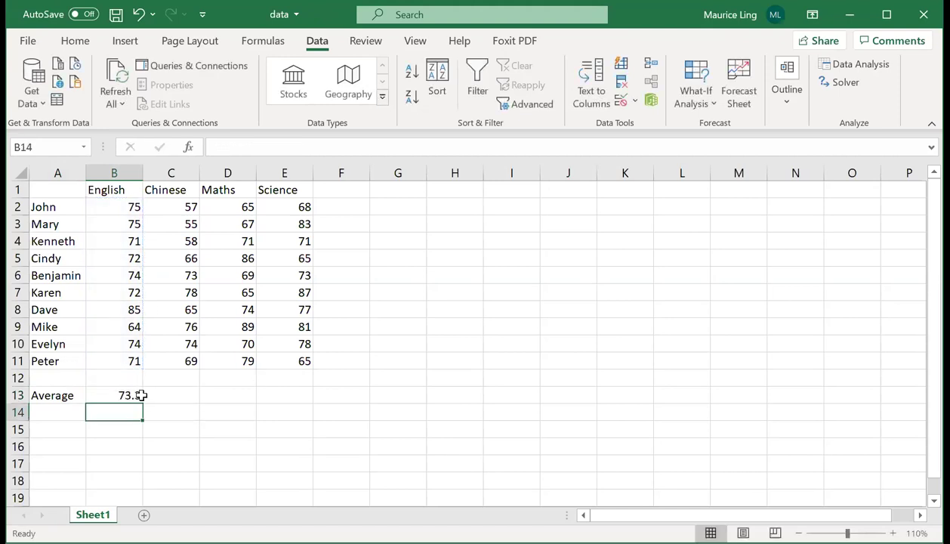
# Rewrite B13 as =AVERAGE(B2,B4,B7) so it shows 72.66667.
pyautogui.click(120, 393)
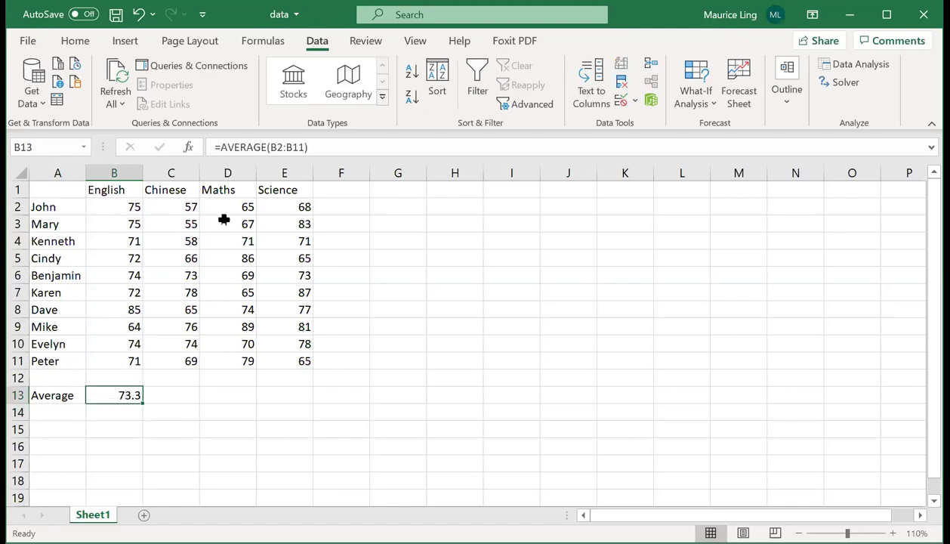
pyautogui.moveTo(304, 147); pyautogui.dragTo(272, 148)
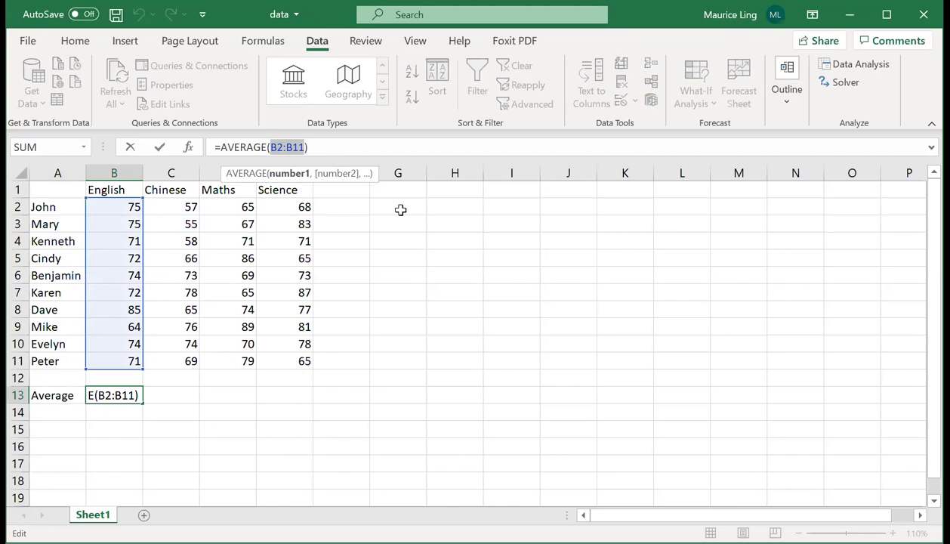
pyautogui.press('BackSpace')
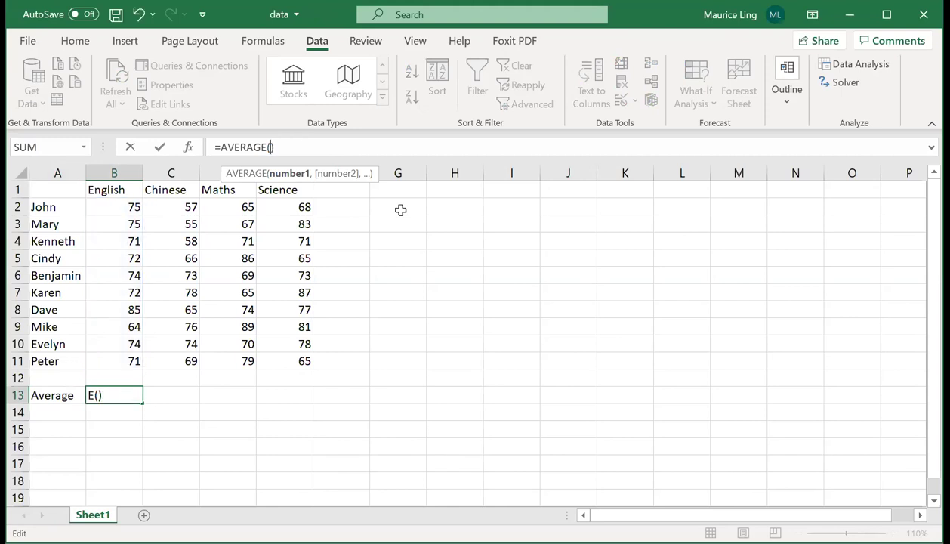
pyautogui.click(119, 207)
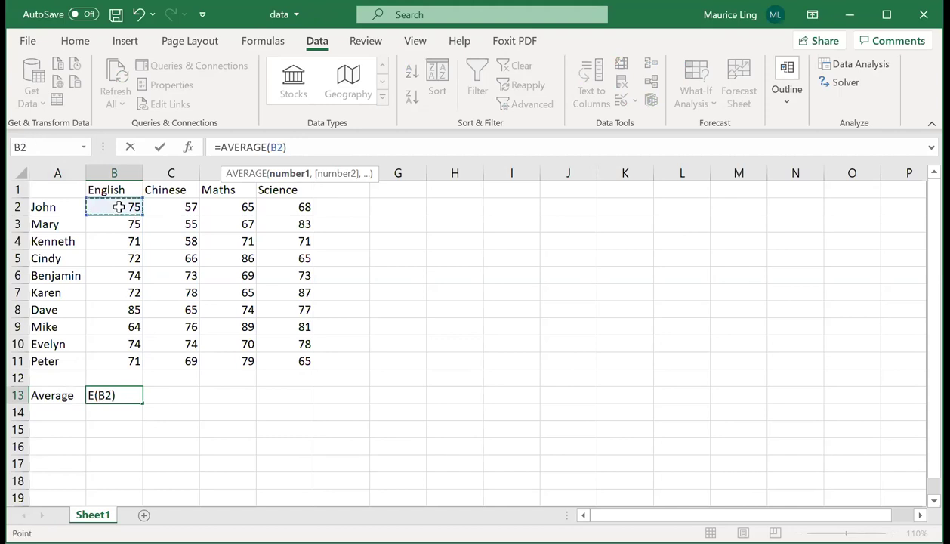
pyautogui.write(',')
pyautogui.click(117, 241)
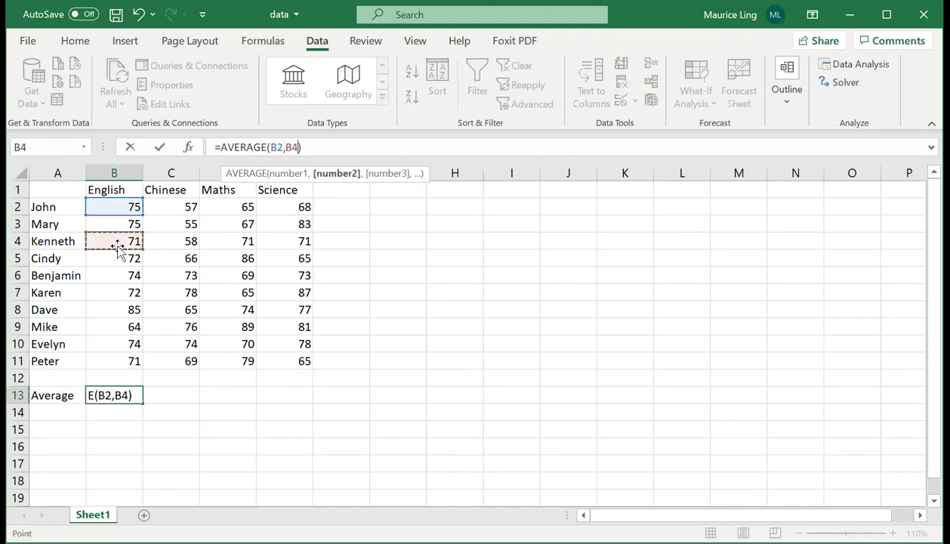
pyautogui.write(',')
pyautogui.click(117, 293)
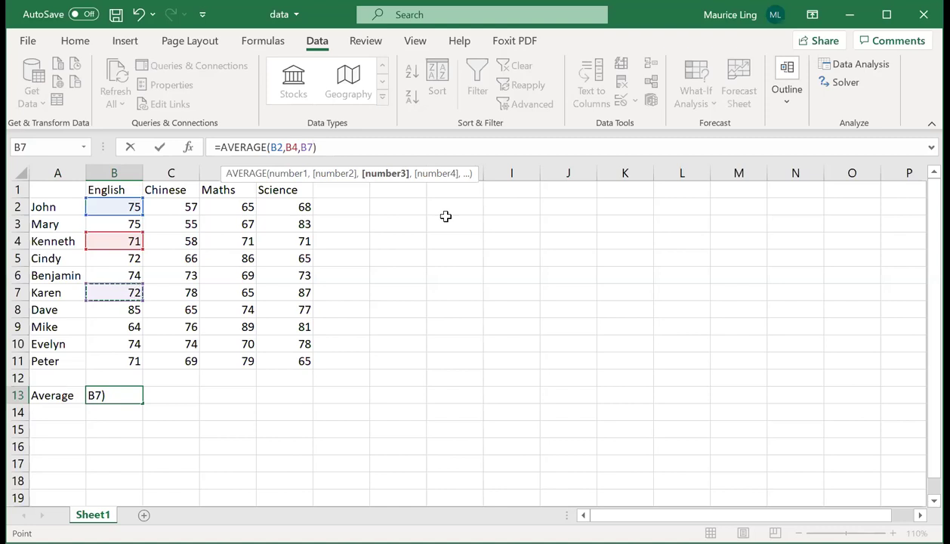
pyautogui.press('Return')
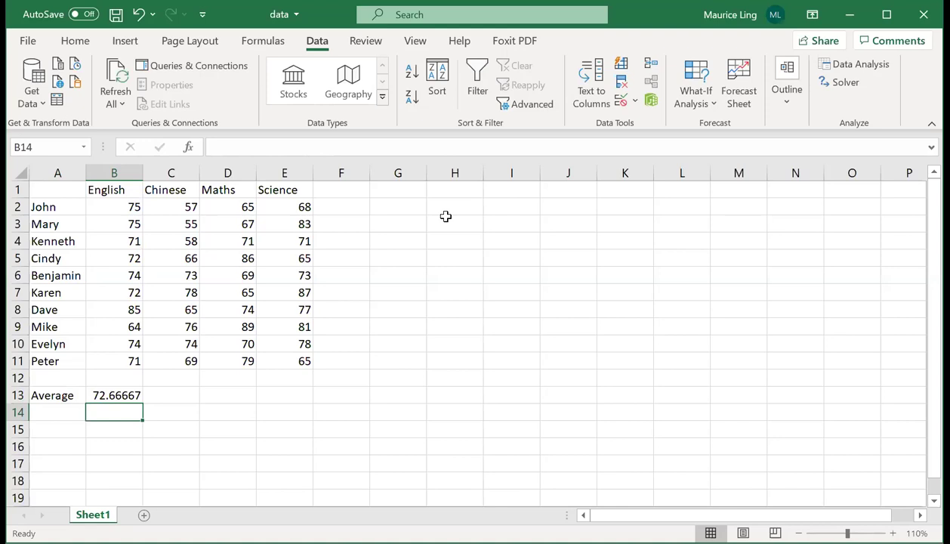
pyautogui.press('Up')
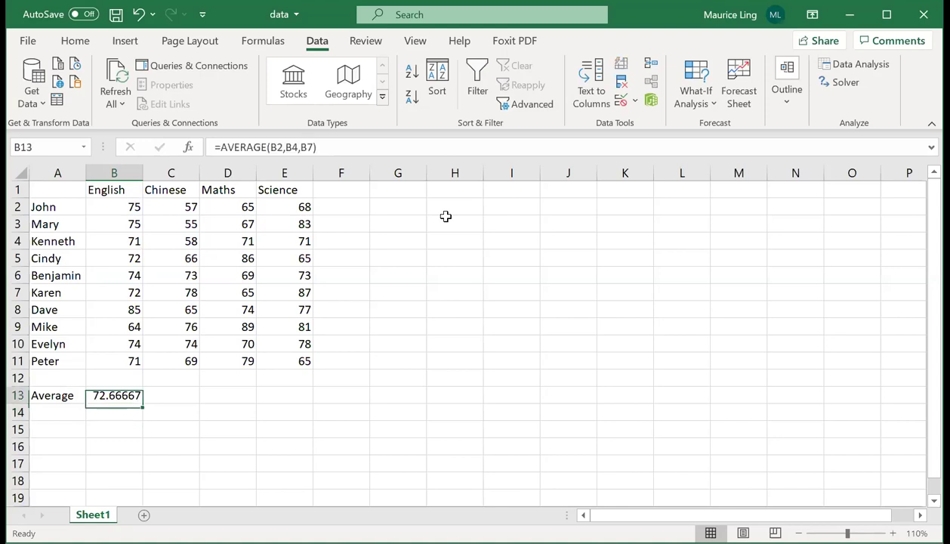
# Restore B13 to =AVERAGE(B2:B11), giving 73.3 again.
pyautogui.press('BackSpace')
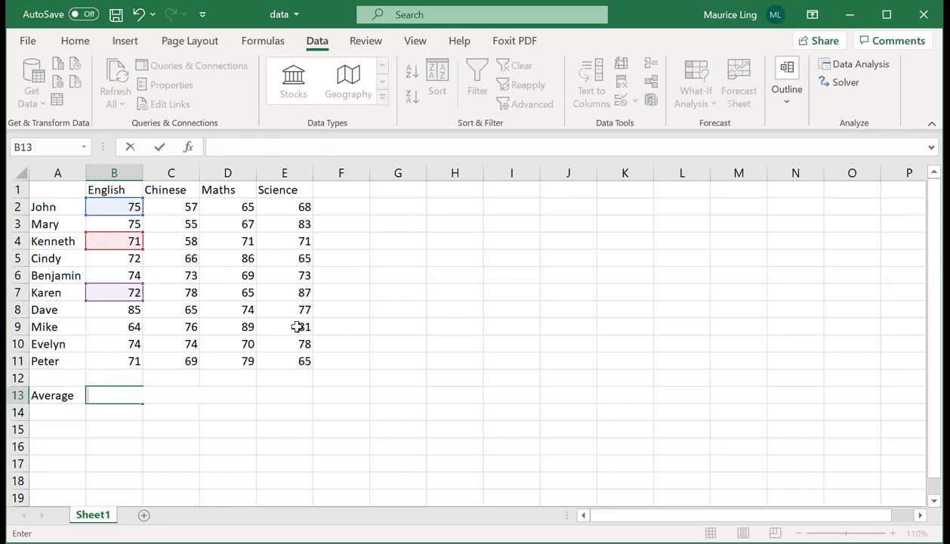
pyautogui.write('=avea')
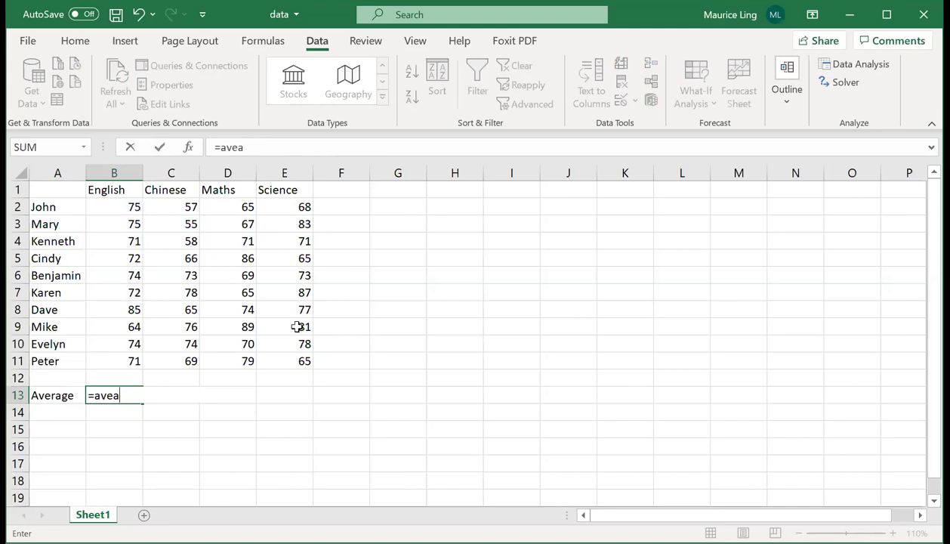
pyautogui.press('BackSpace')
pyautogui.write('rage(')
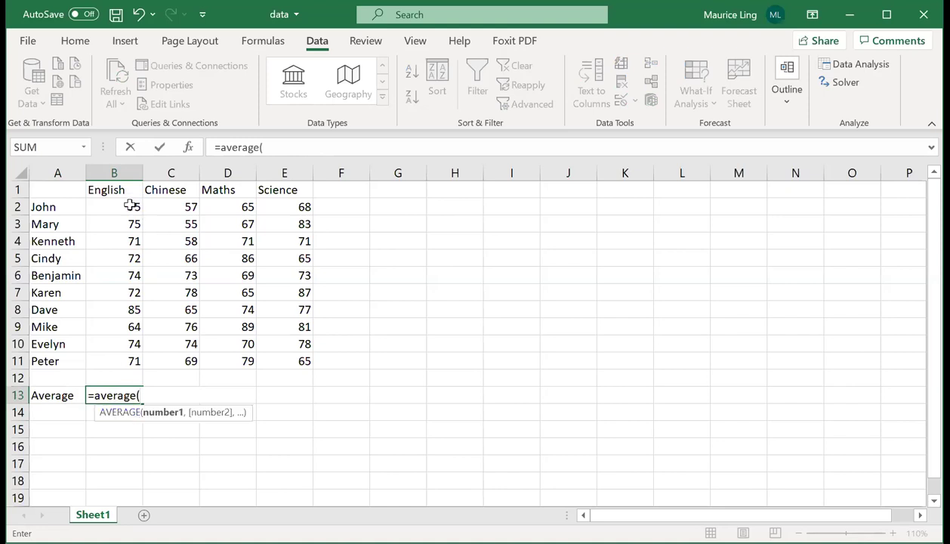
pyautogui.click(127, 203)
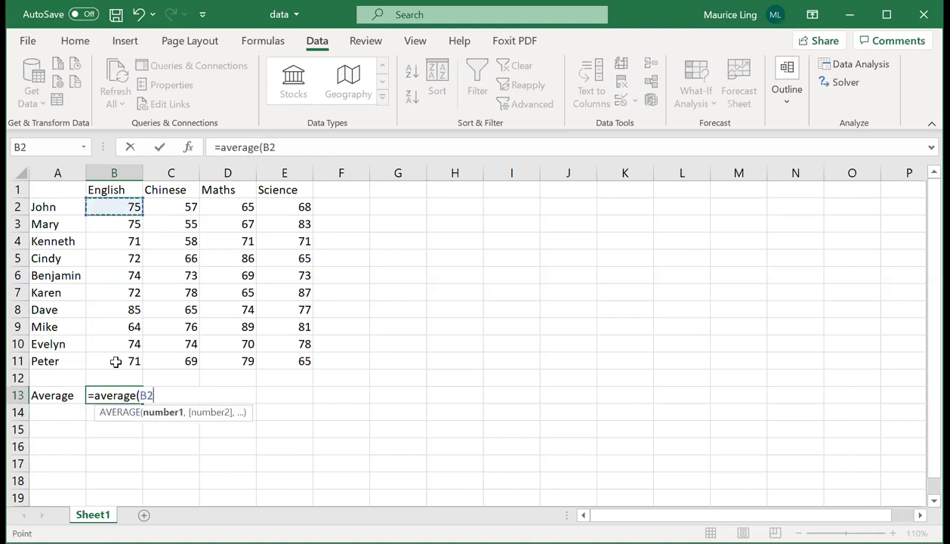
pyautogui.keyDown('shift'); pyautogui.click(117, 362); pyautogui.keyUp('shift')
pyautogui.write(')')
pyautogui.press('Return')
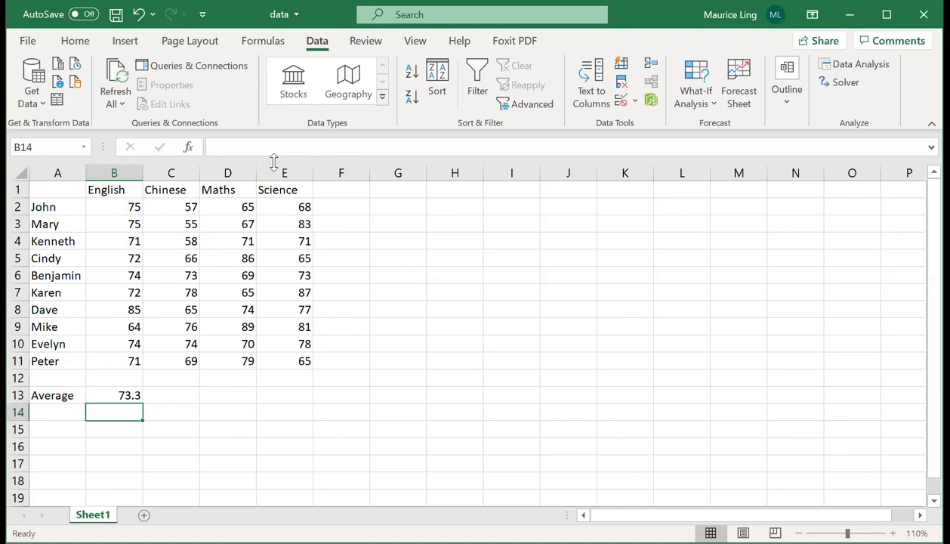
# Fill the average across to E13 (67.1, 73.5, 74.8) and check C13's formula.
pyautogui.click(153, 395)
pyautogui.click(251, 393)
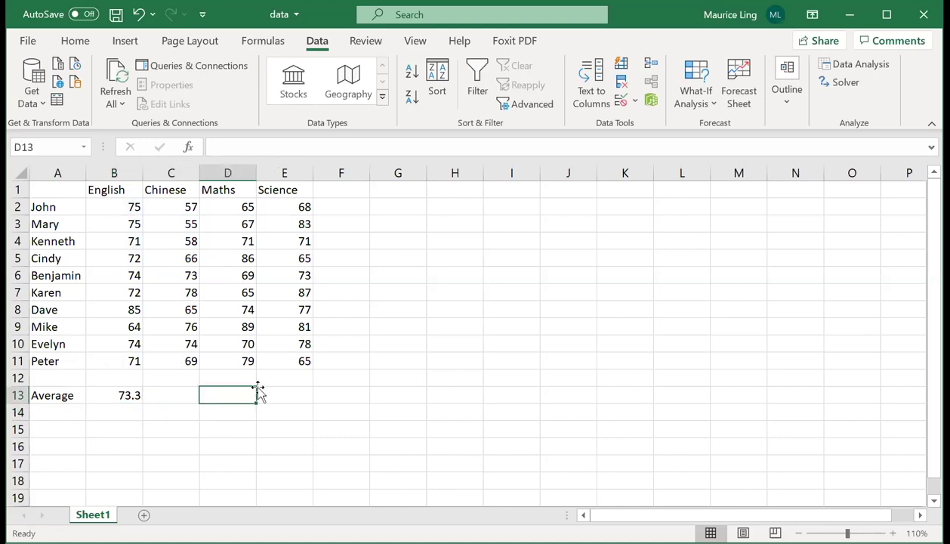
pyautogui.click(265, 392)
pyautogui.click(115, 393)
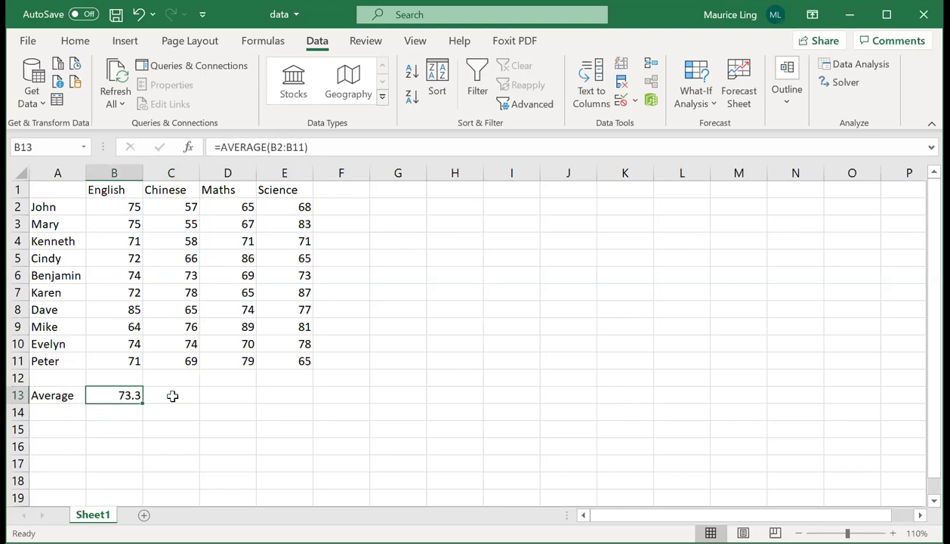
pyautogui.moveTo(142, 405); pyautogui.dragTo(308, 406)
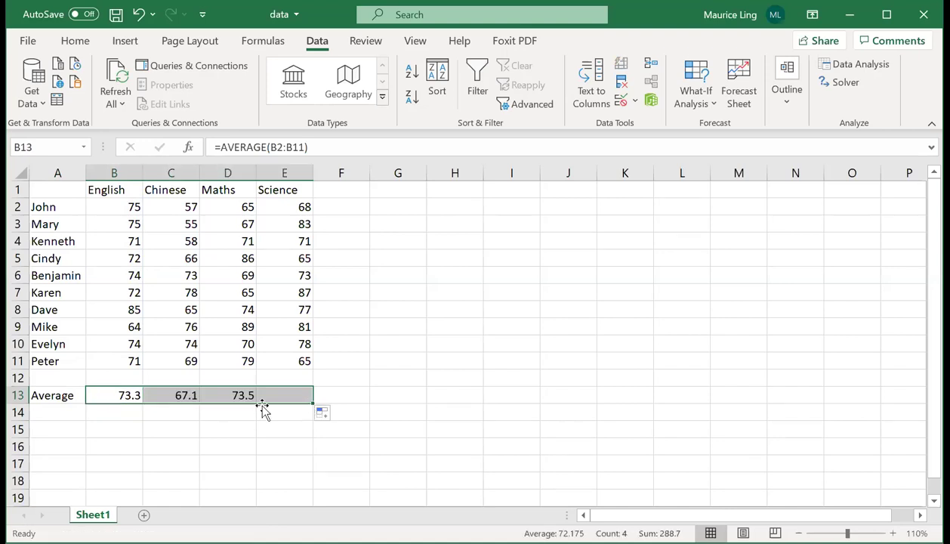
pyautogui.click(190, 397)
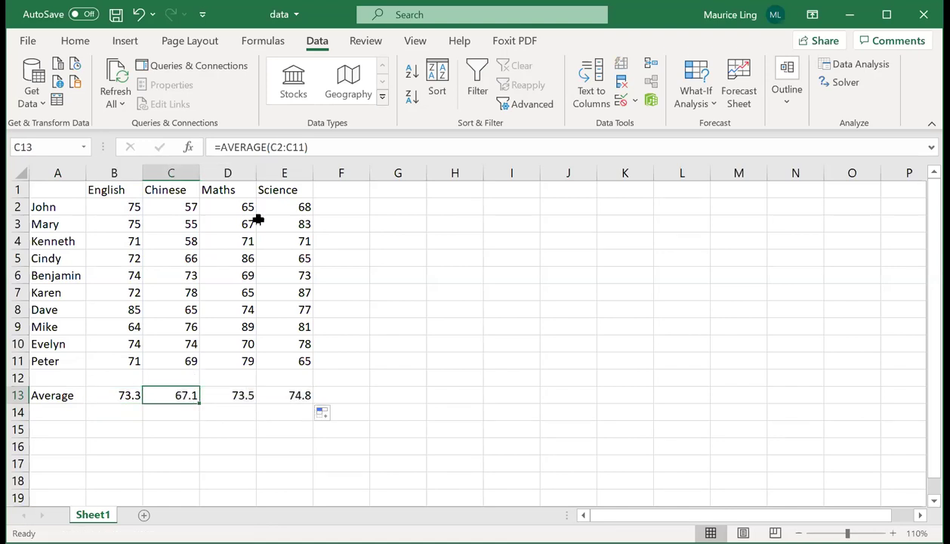
pyautogui.click(283, 147)
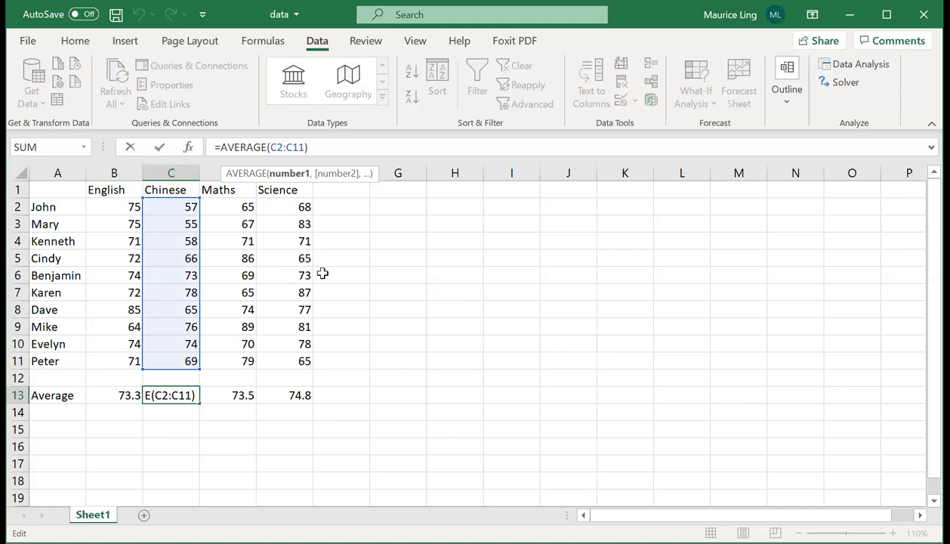
pyautogui.press('Return')
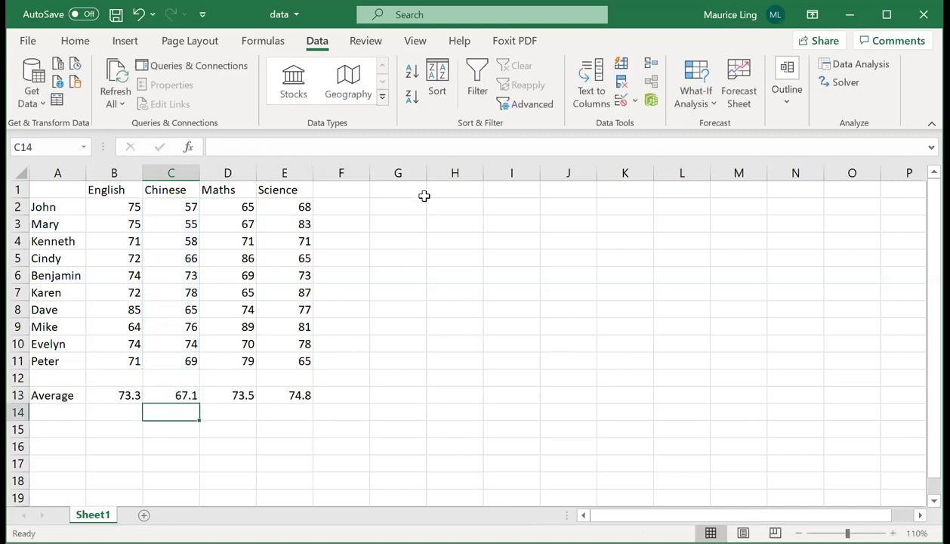
# Head G1 'Average' and fill =AVERAGE(B2:E2) down G2:G11, giving means from 66.25 to 77.5.
pyautogui.click(397, 189)
pyautogui.write('Ave')
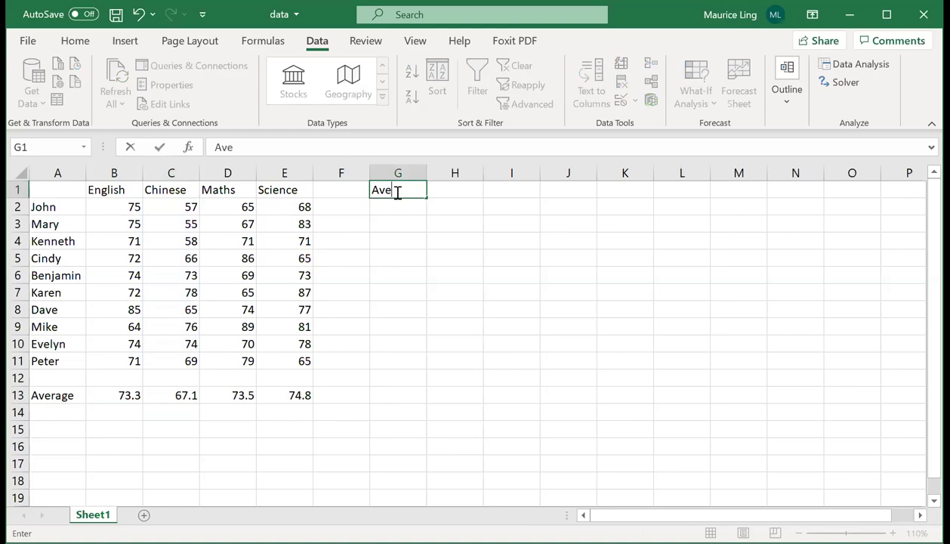
pyautogui.write('rage')
pyautogui.press('Return')
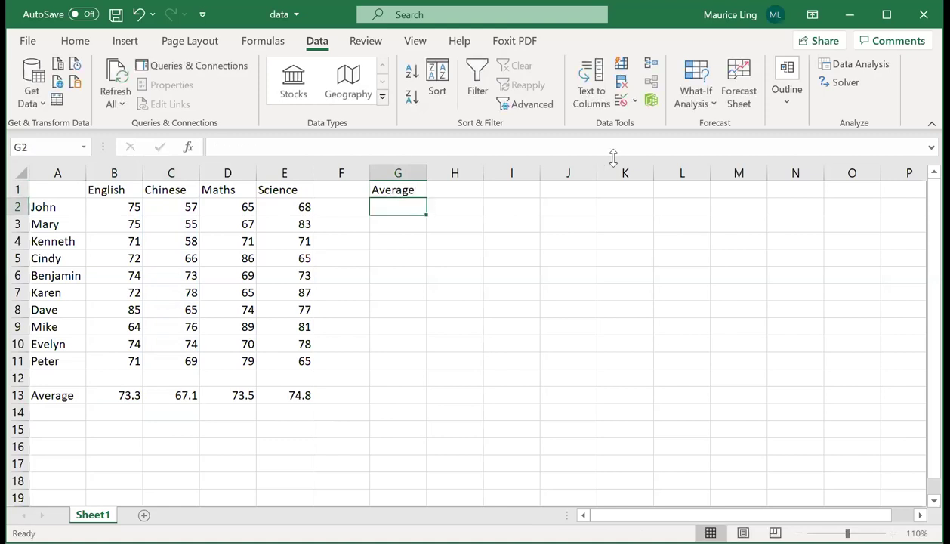
pyautogui.write('=')
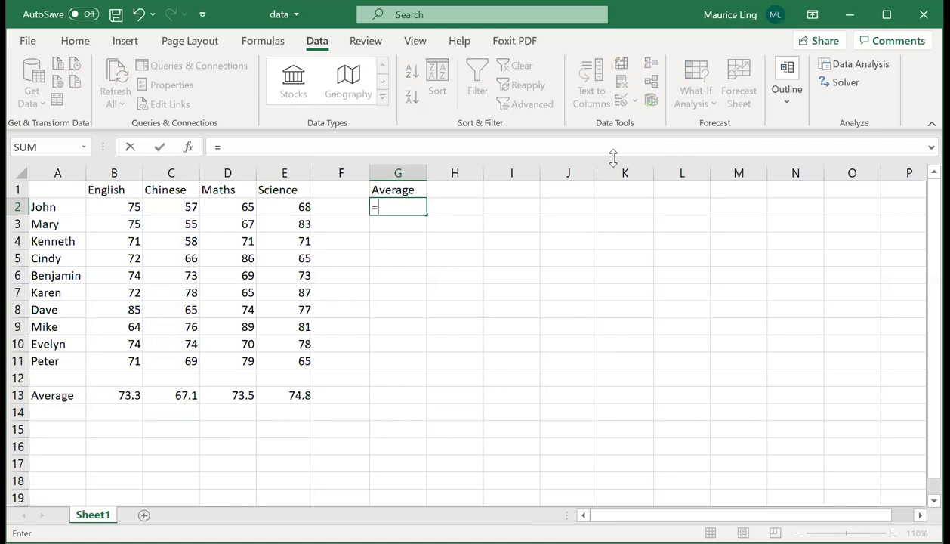
pyautogui.write('average(')
pyautogui.click(105, 206)
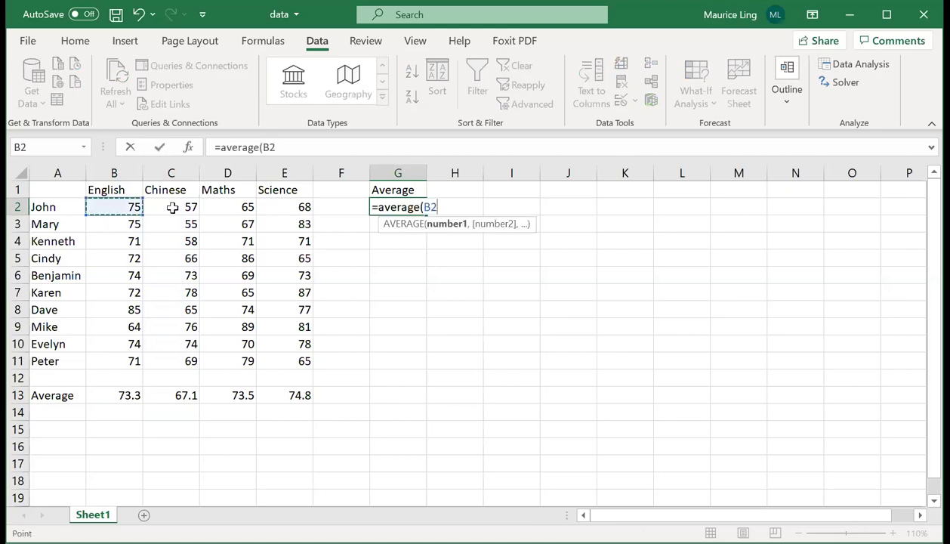
pyautogui.moveTo(172, 208); pyautogui.dragTo(271, 212)
pyautogui.press('Return')
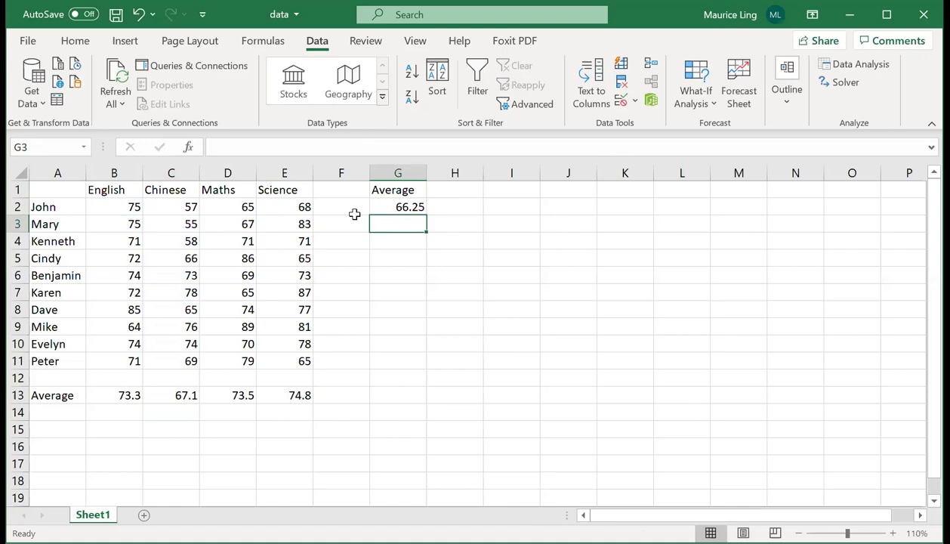
pyautogui.click(389, 200)
pyautogui.moveTo(426, 218); pyautogui.dragTo(429, 372)
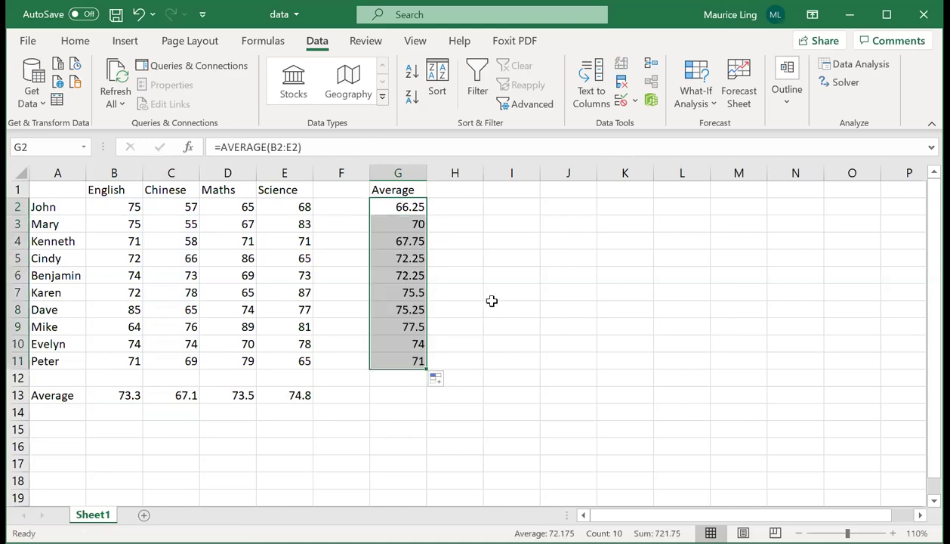
pyautogui.click(64, 418)
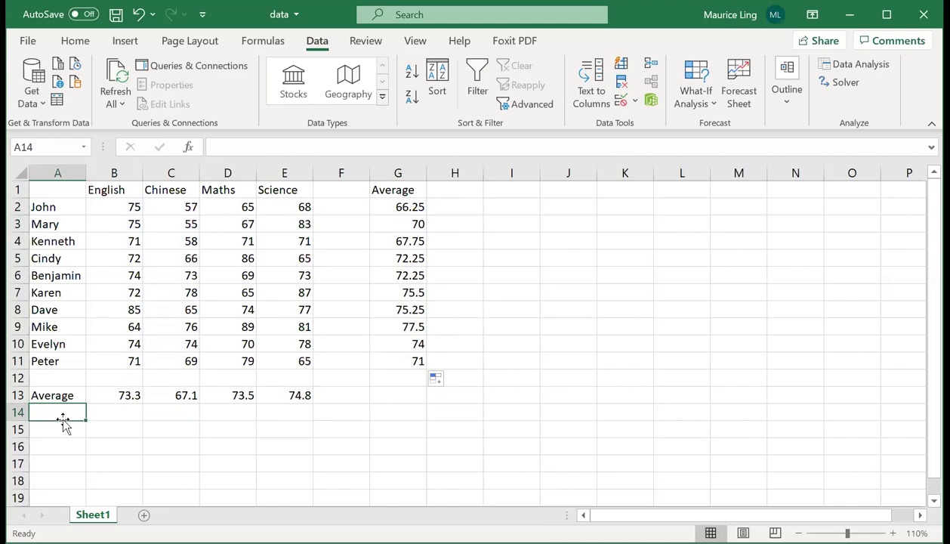
# Label A14 'Std Dev' and enter =STDEV.S(B2:B11) in B14, giving 5.2079.
pyautogui.write('S')
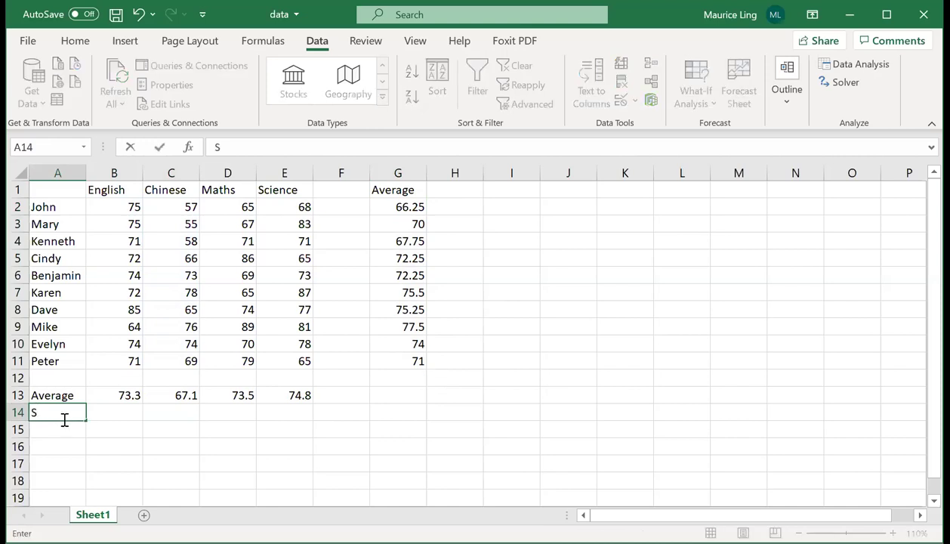
pyautogui.write('td Dec')
pyautogui.press('BackSpace')
pyautogui.write('v')
pyautogui.press('Tab')
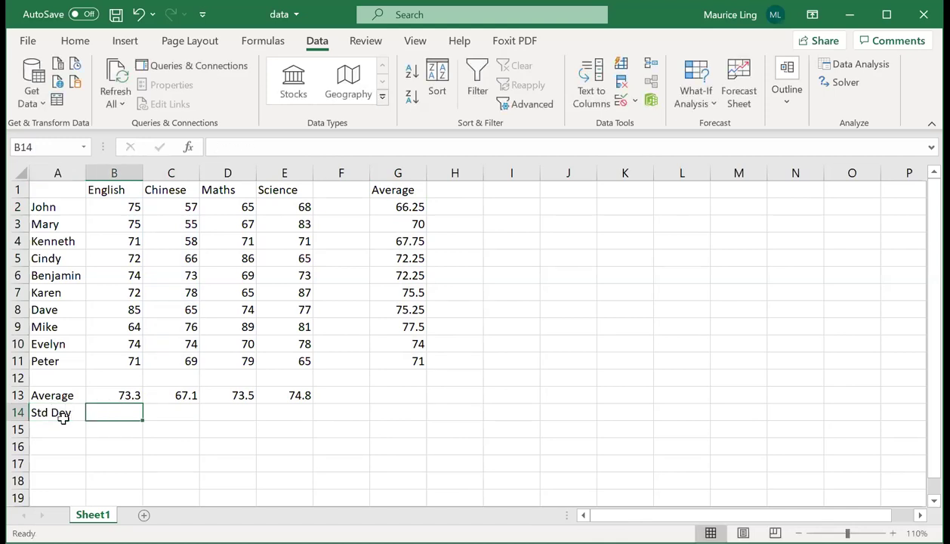
pyautogui.write('=')
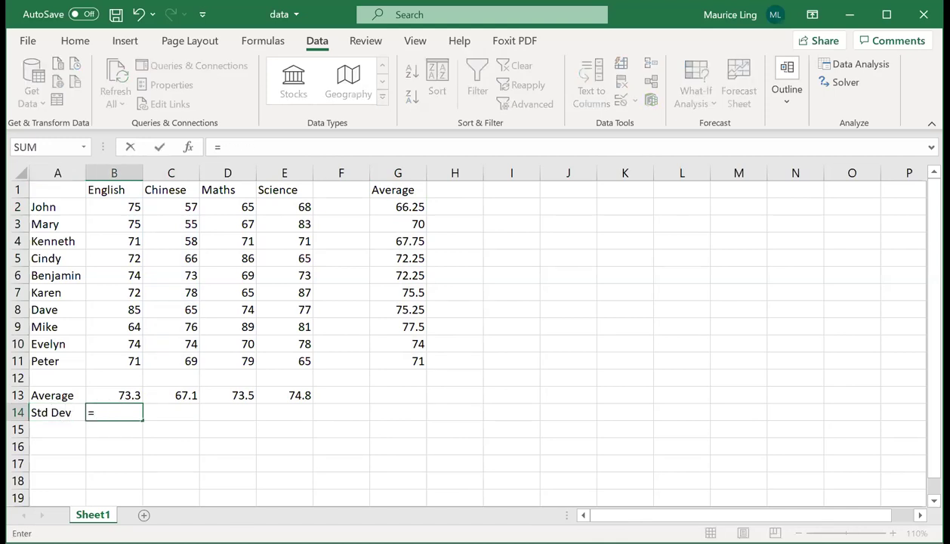
pyautogui.write('stde')
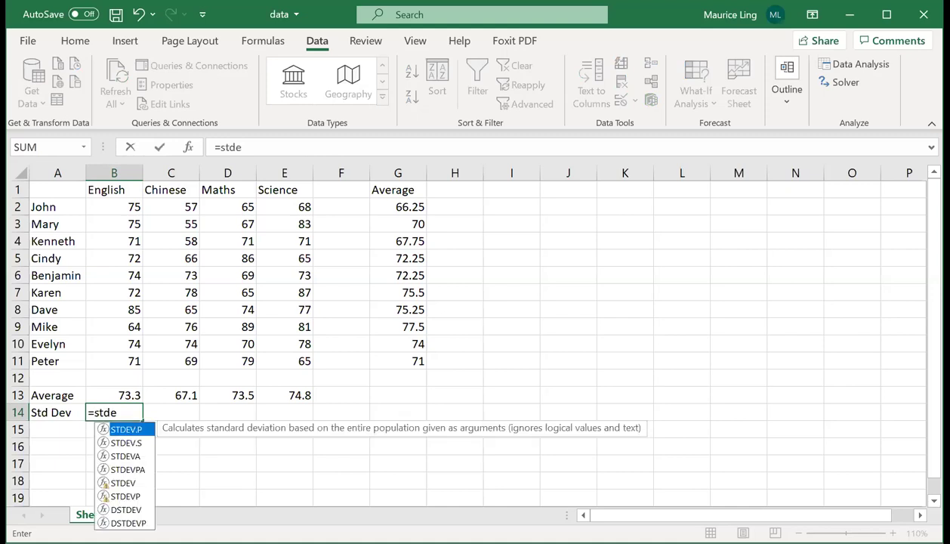
pyautogui.doubleClick(141, 448)
pyautogui.click(118, 209)
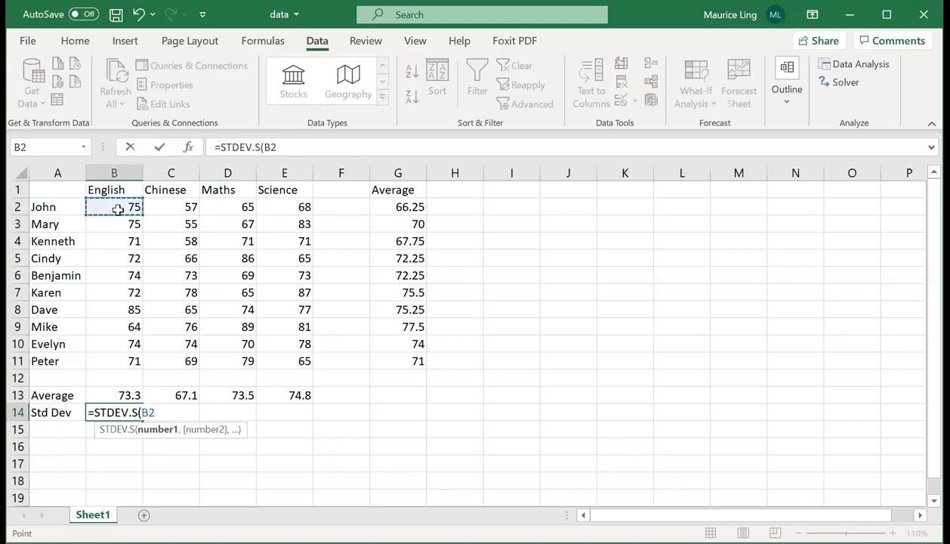
pyautogui.keyDown('shift'); pyautogui.click(107, 358); pyautogui.keyUp('shift')
pyautogui.press('Return')
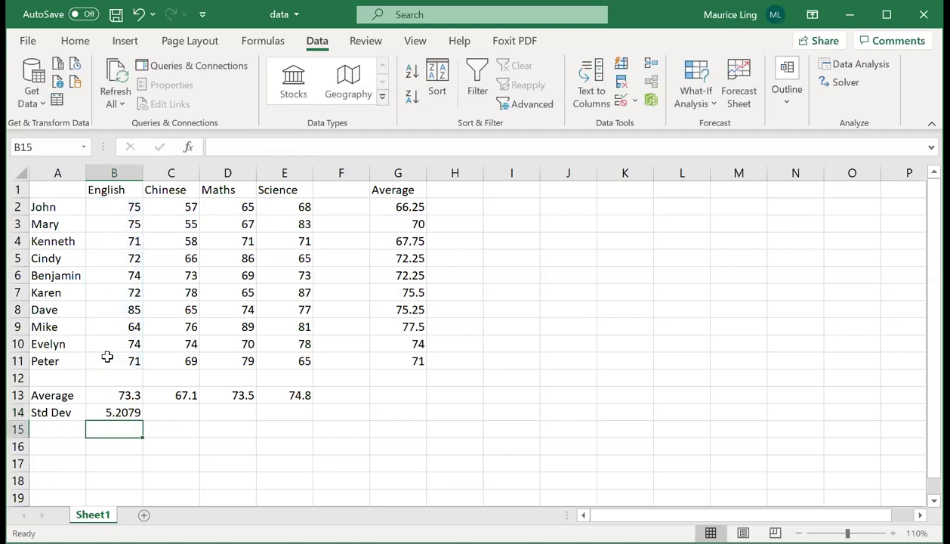
# Fill the standard deviation across to E14 (8.305955, 8.514693, 7.641989).
pyautogui.click(102, 411)
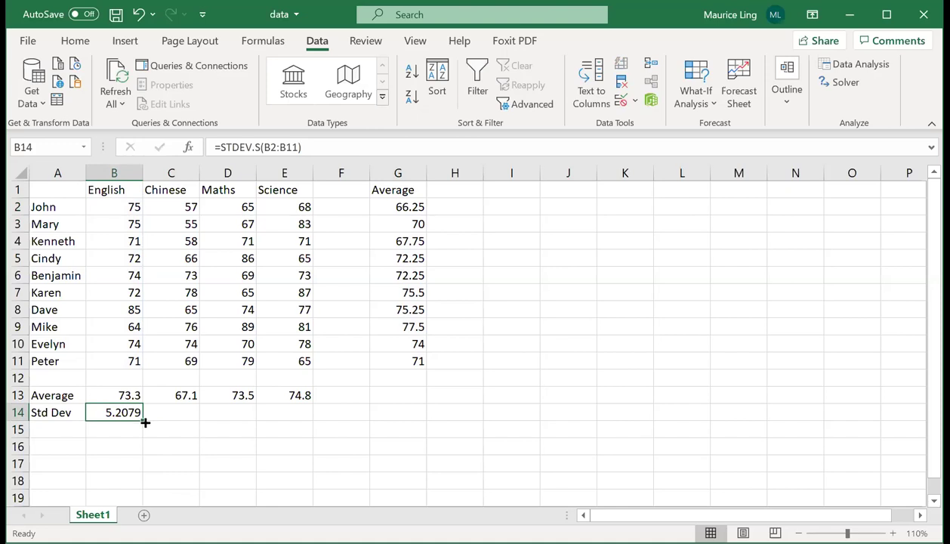
pyautogui.moveTo(145, 422); pyautogui.dragTo(310, 416)
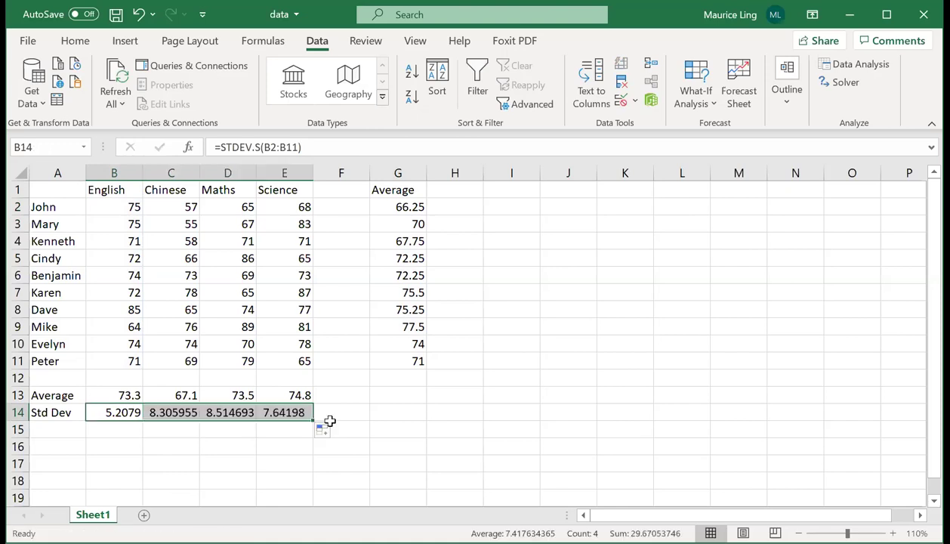
pyautogui.click(265, 444)
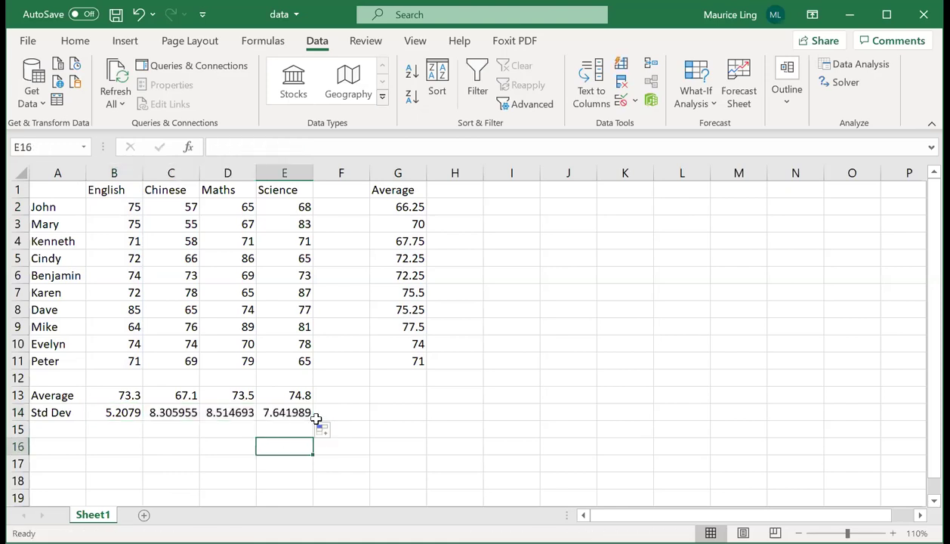
# Insert STDEV.S into E16 from the Statistical category of Insert Function.
pyautogui.click(189, 148)
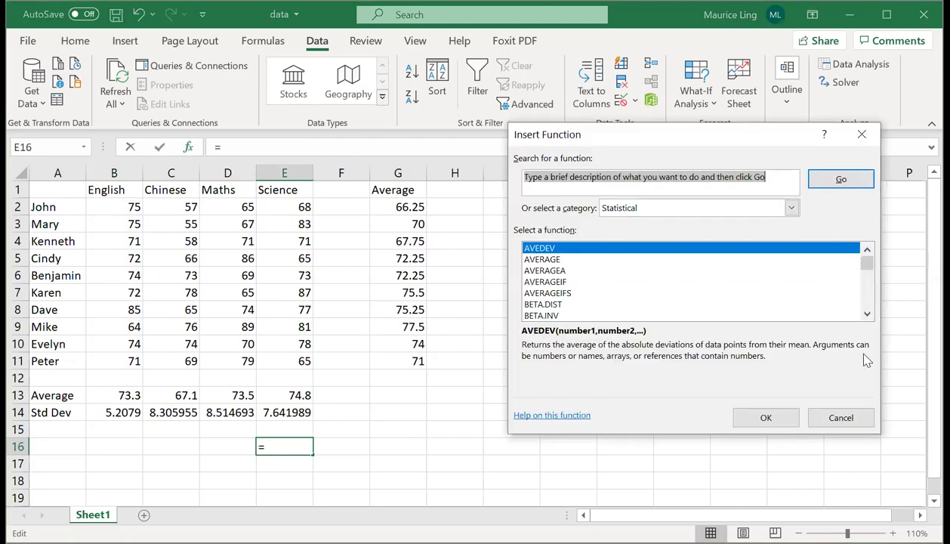
pyautogui.click(827, 417)
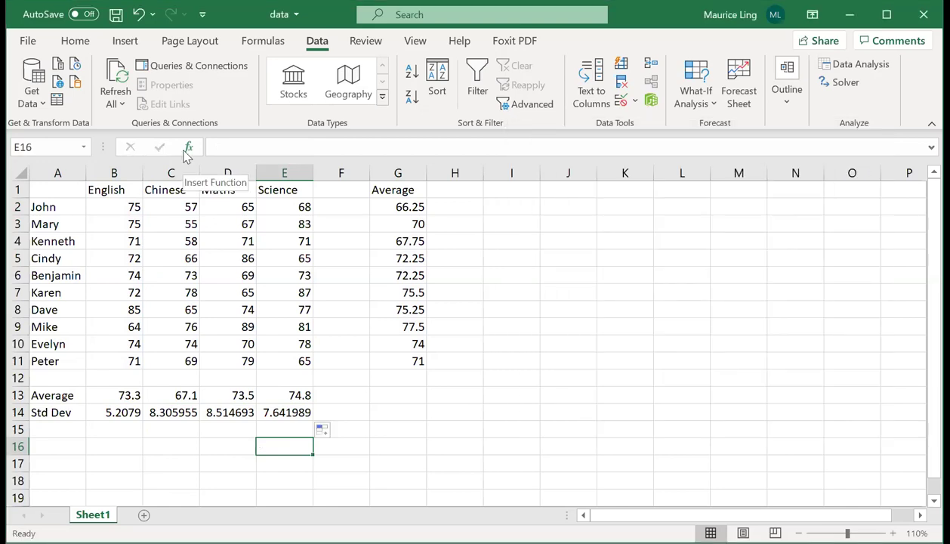
pyautogui.click(189, 148)
pyautogui.click(620, 211)
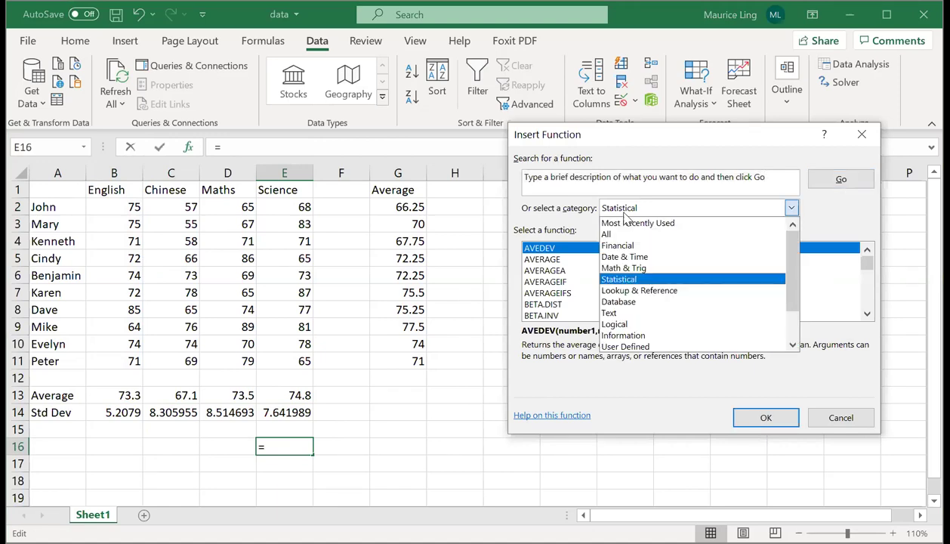
pyautogui.click(634, 280)
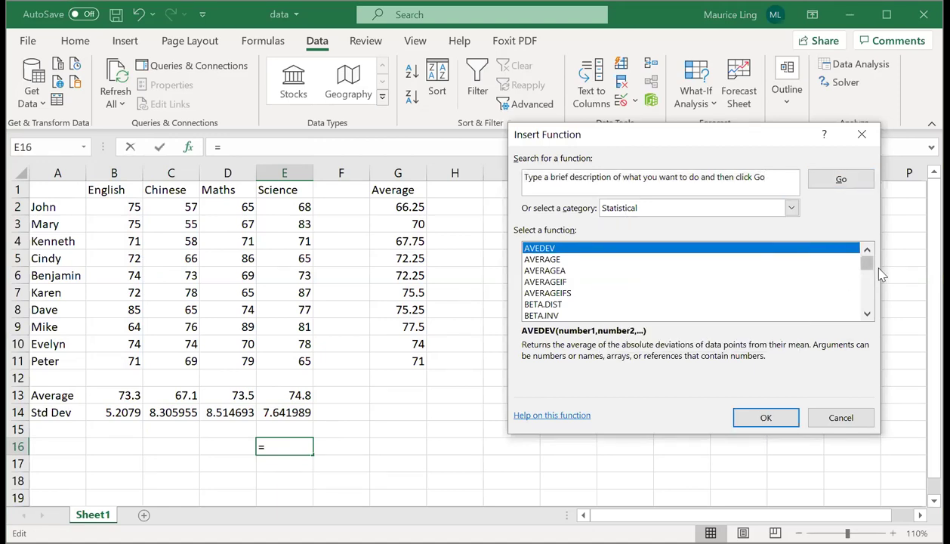
pyautogui.press('Down')
pyautogui.press('Down')
pyautogui.press('Down')
pyautogui.press('Down')
pyautogui.press('Down')
pyautogui.press('Down')
pyautogui.press('Down')
pyautogui.press('Down')
pyautogui.press('Down')
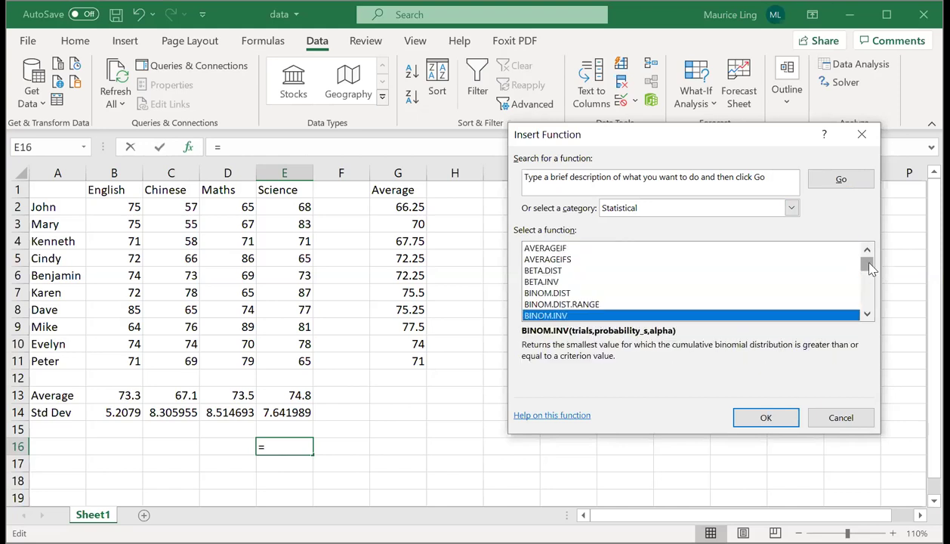
pyautogui.moveTo(867, 265); pyautogui.dragTo(870, 298)
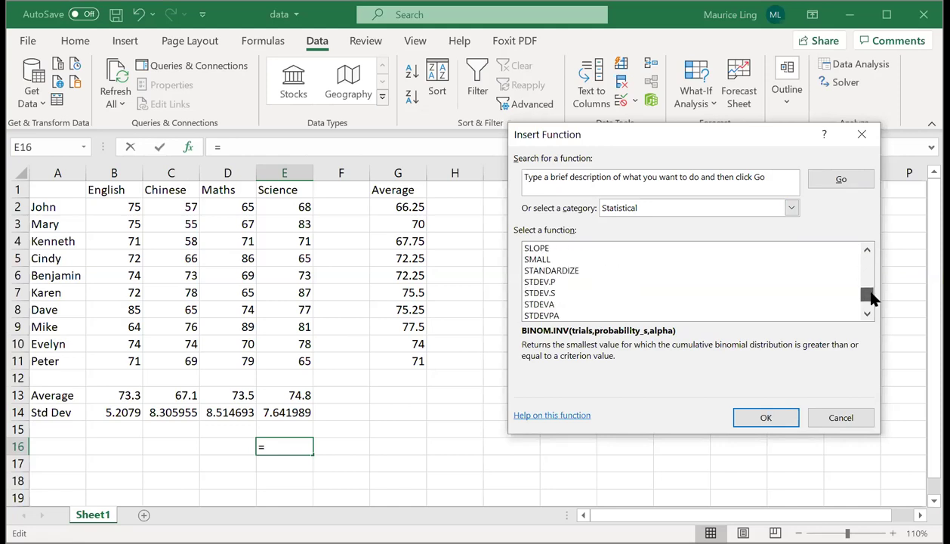
pyautogui.click(549, 296)
pyautogui.doubleClick(549, 299)
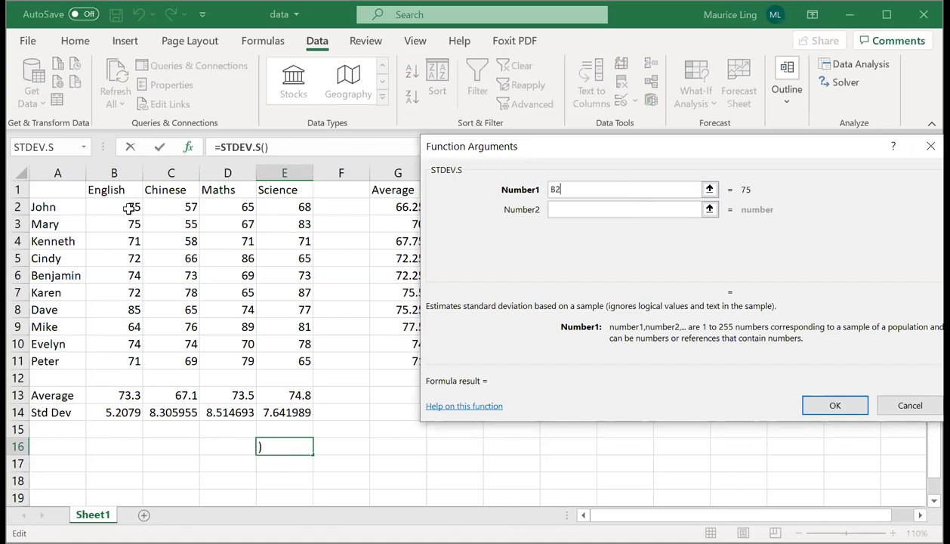
# Set the STDEV.S arguments to B2, B4 and B5, returning 2.081666 in E16.
pyautogui.moveTo(130, 208); pyautogui.dragTo(135, 361)
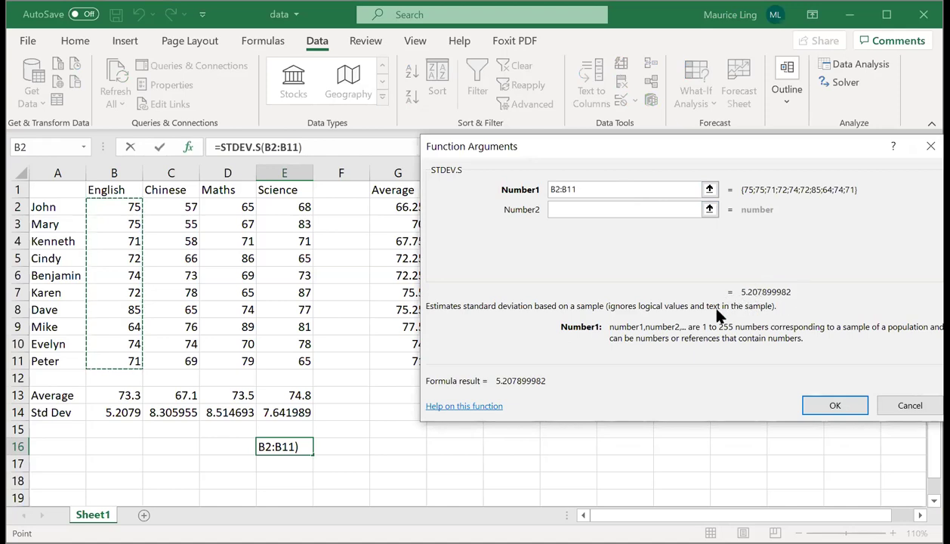
pyautogui.click(589, 209)
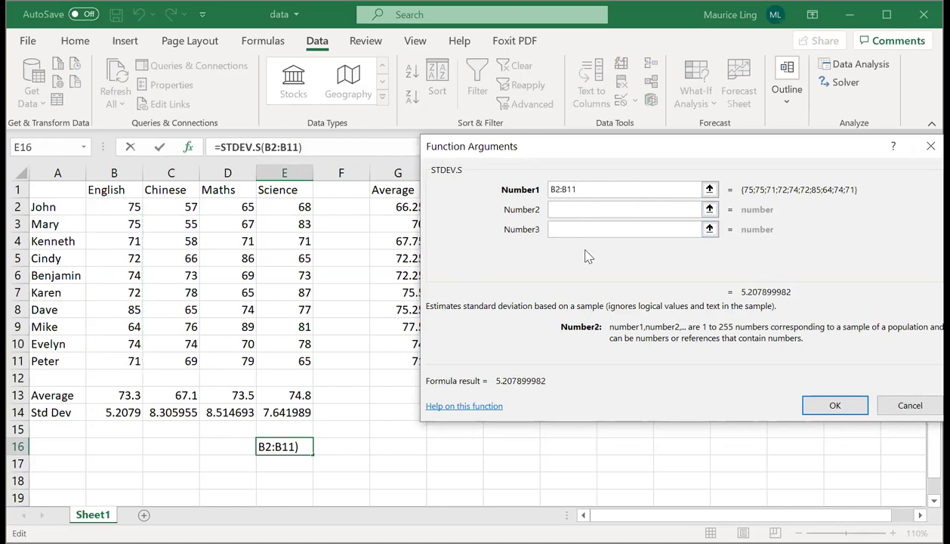
pyautogui.click(606, 189)
pyautogui.click(119, 206)
pyautogui.press('Tab')
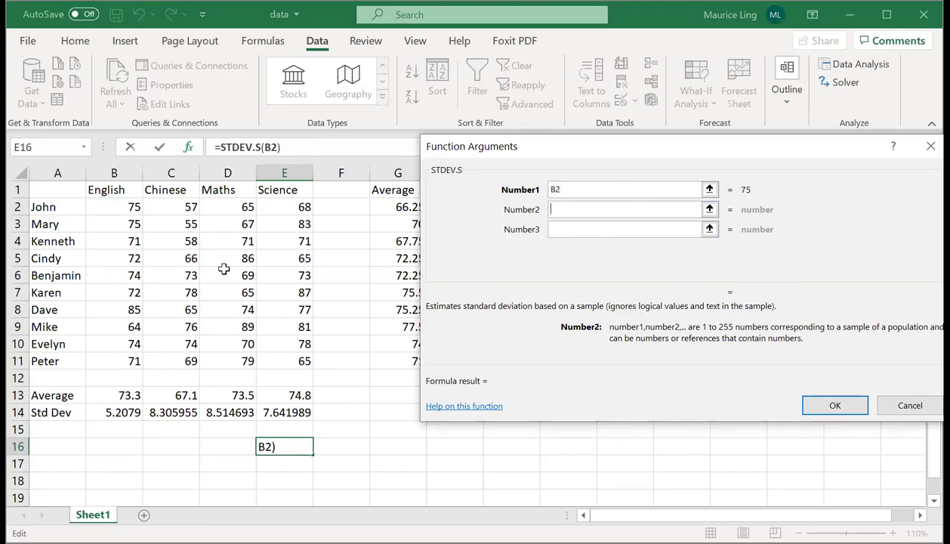
pyautogui.click(120, 242)
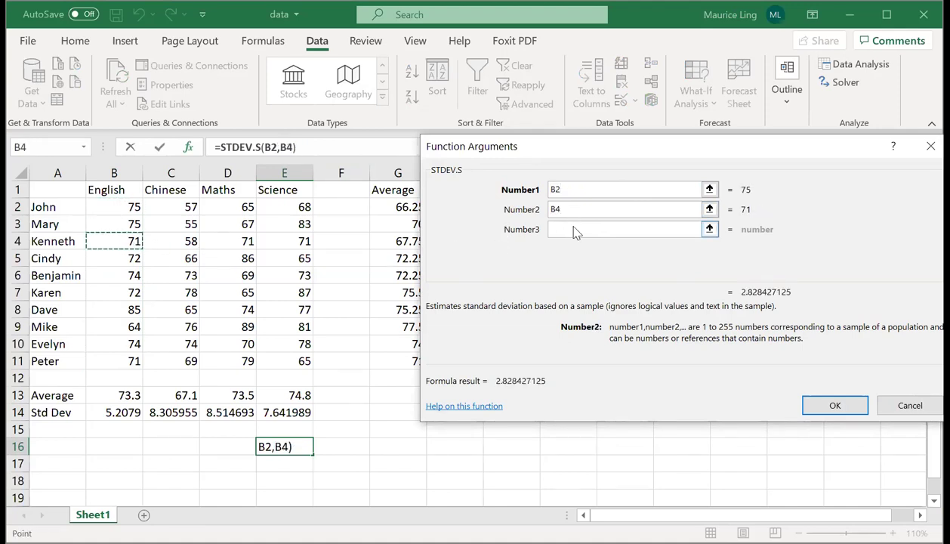
pyautogui.press('Tab')
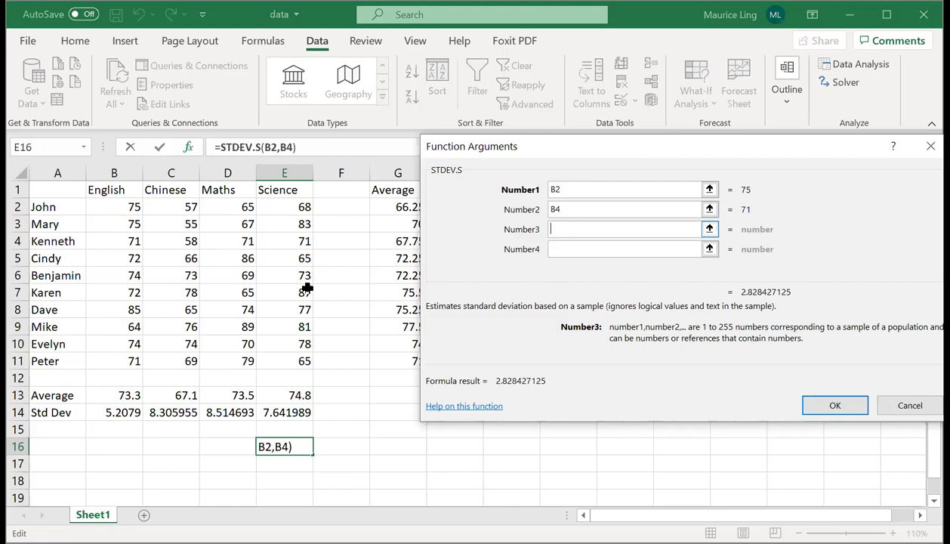
pyautogui.click(116, 258)
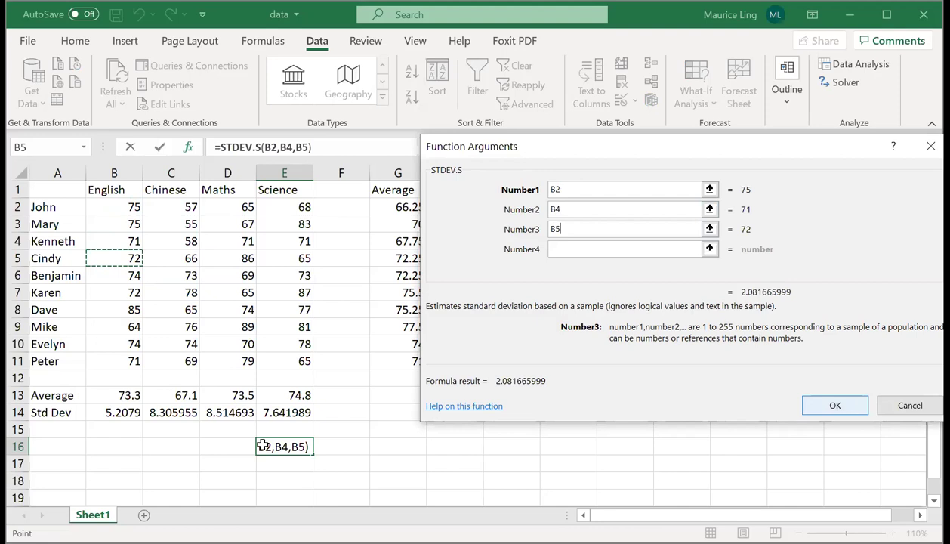
pyautogui.press('Return')
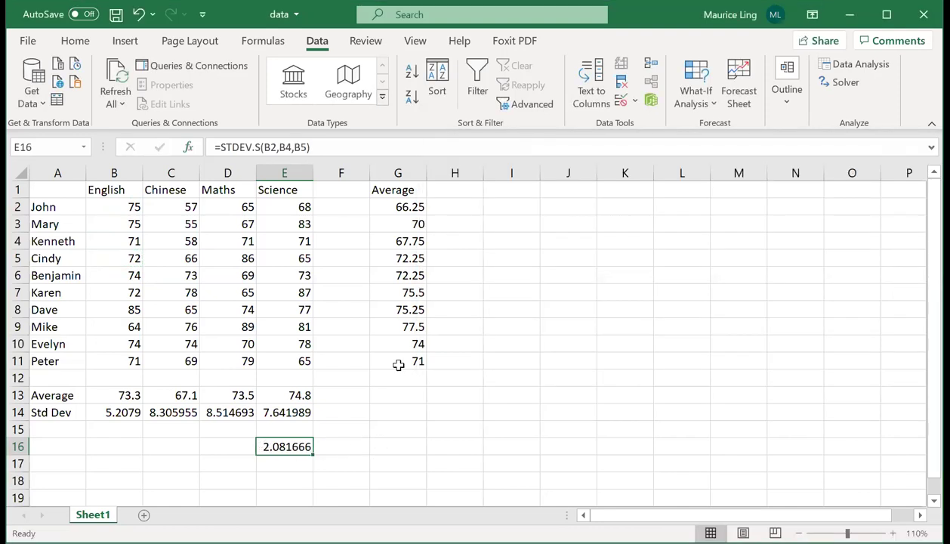
# Discard E16's formula and add a Minimum row with =MIN(B2:B11) filled to E15 (64, 55, 65, 65).
pyautogui.doubleClick(273, 448)
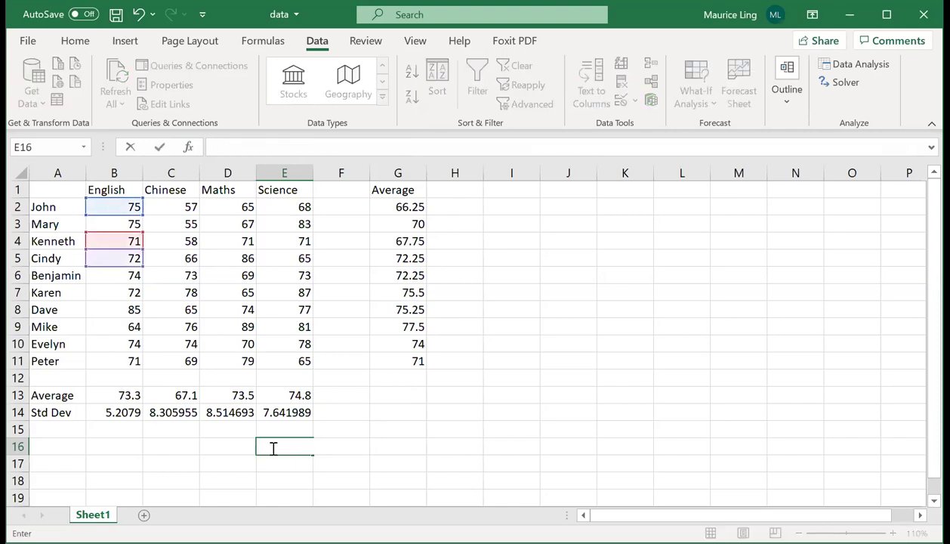
pyautogui.press('Return')
pyautogui.click(76, 429)
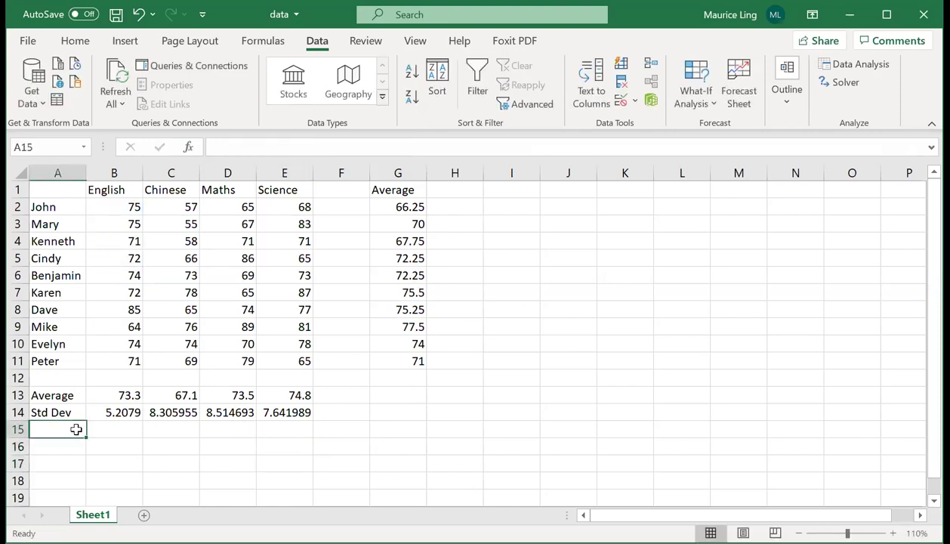
pyautogui.write('Minum')
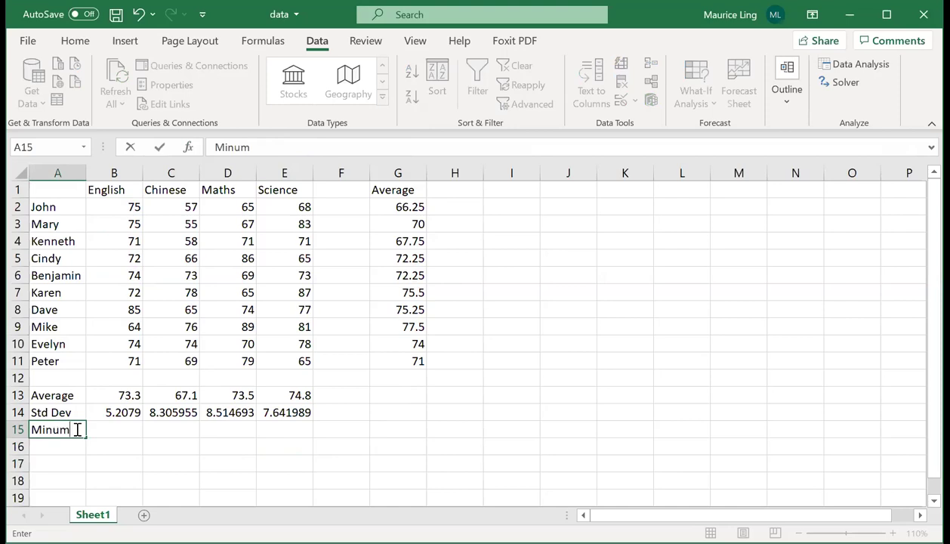
pyautogui.press('BackSpace')
pyautogui.press('BackSpace')
pyautogui.write('imum')
pyautogui.press('Tab')
pyautogui.write('=')
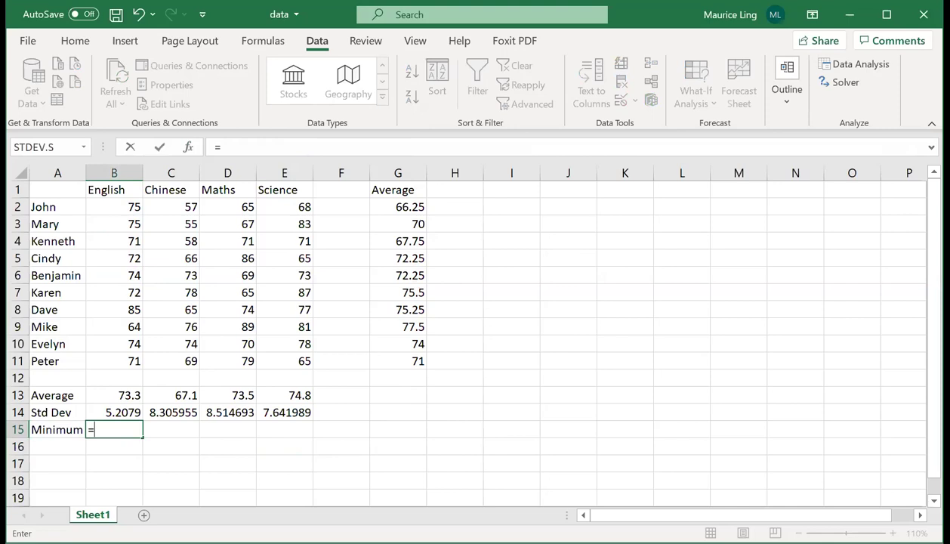
pyautogui.write('min(')
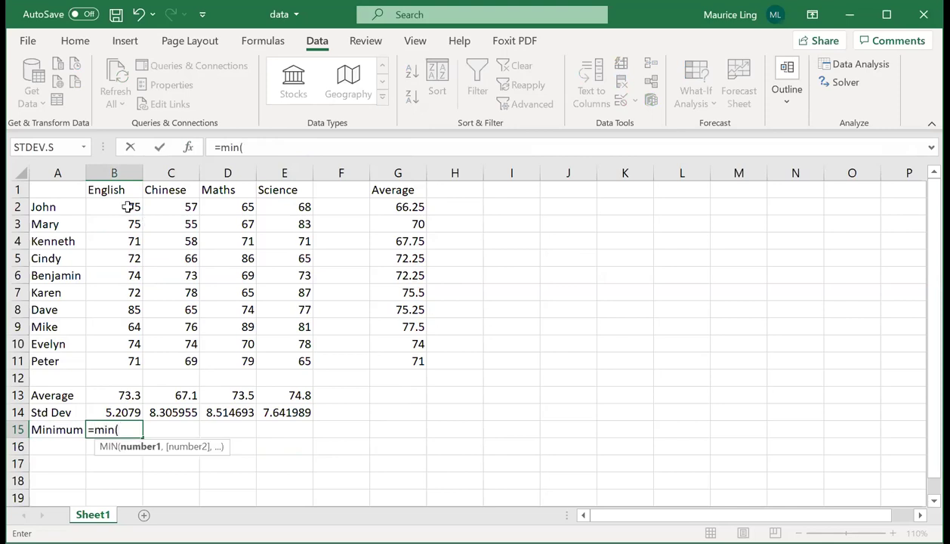
pyautogui.moveTo(129, 207); pyautogui.dragTo(123, 356)
pyautogui.press('Return')
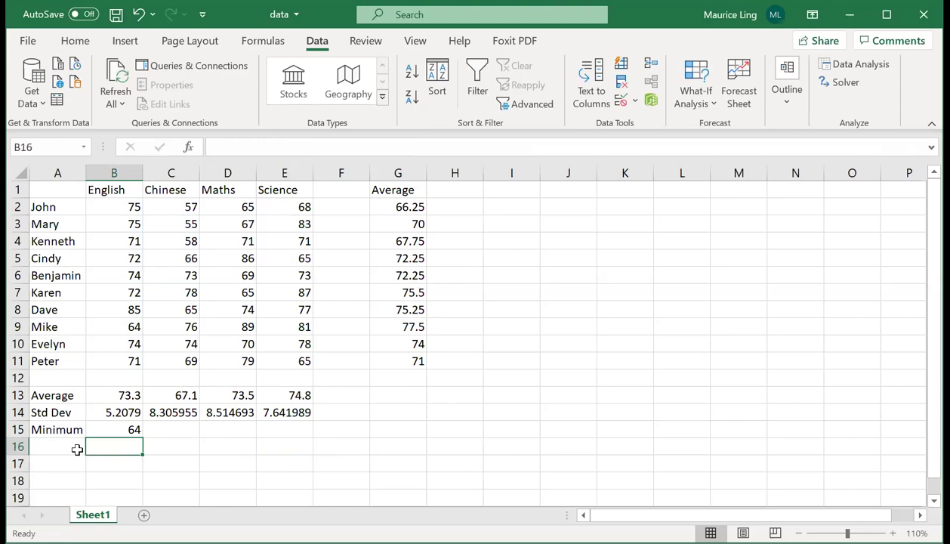
pyautogui.click(121, 426)
pyautogui.moveTo(142, 439); pyautogui.dragTo(290, 438)
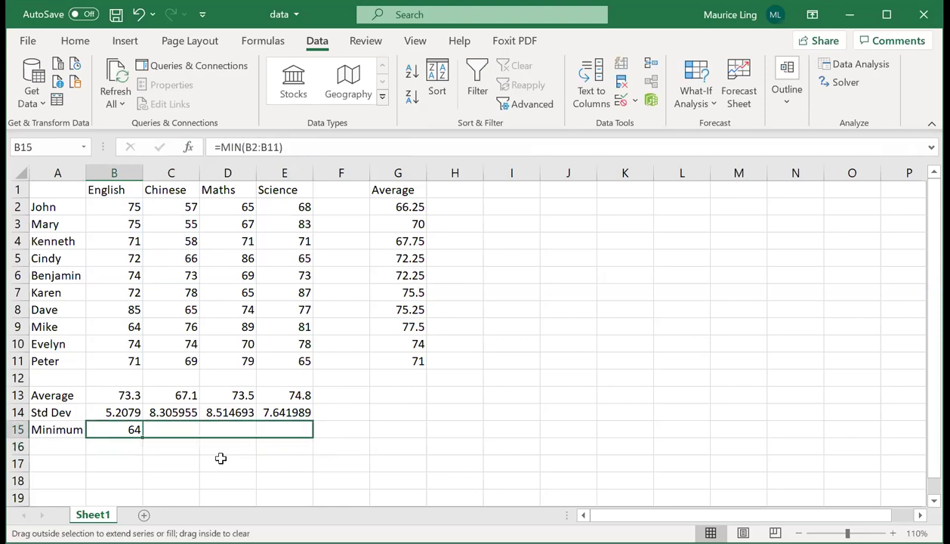
# Add a Maximum row with =MAX(B2:B11) filled across to E16 (85, 78, 89, 87).
pyautogui.click(67, 448)
pyautogui.write('Min')
pyautogui.press('BackSpace')
pyautogui.press('BackSpace')
pyautogui.press('BackSpace')
pyautogui.write('ax')
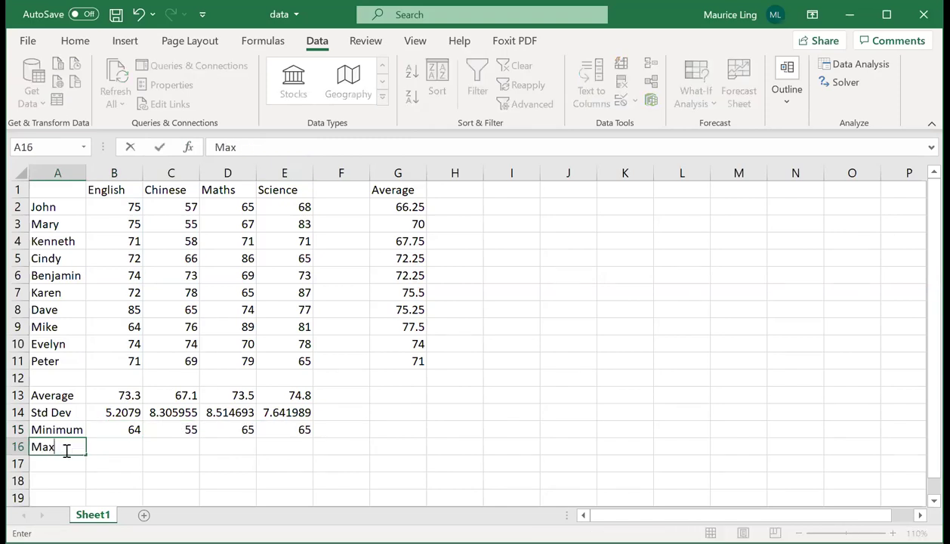
pyautogui.write('imum')
pyautogui.press('Tab')
pyautogui.write('=')
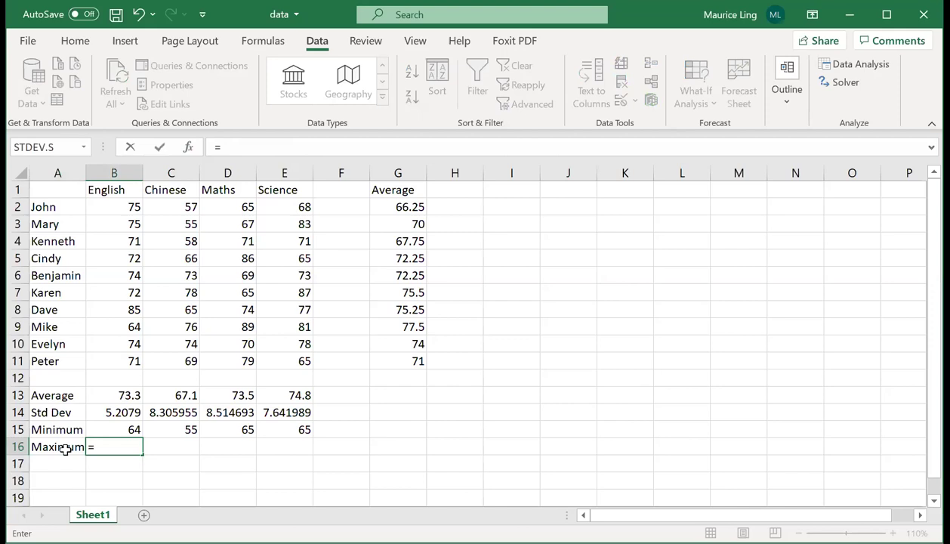
pyautogui.write('max(')
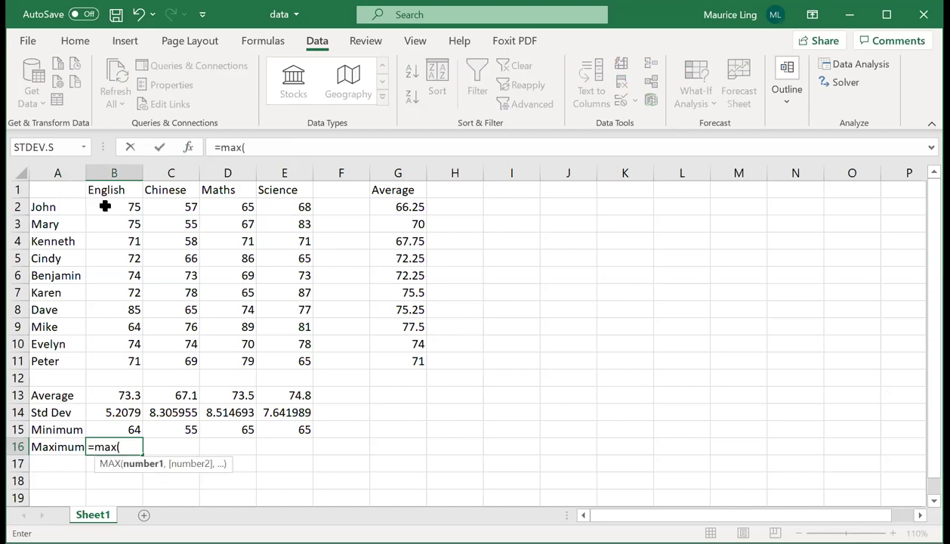
pyautogui.moveTo(105, 207); pyautogui.dragTo(102, 357)
pyautogui.press('Return')
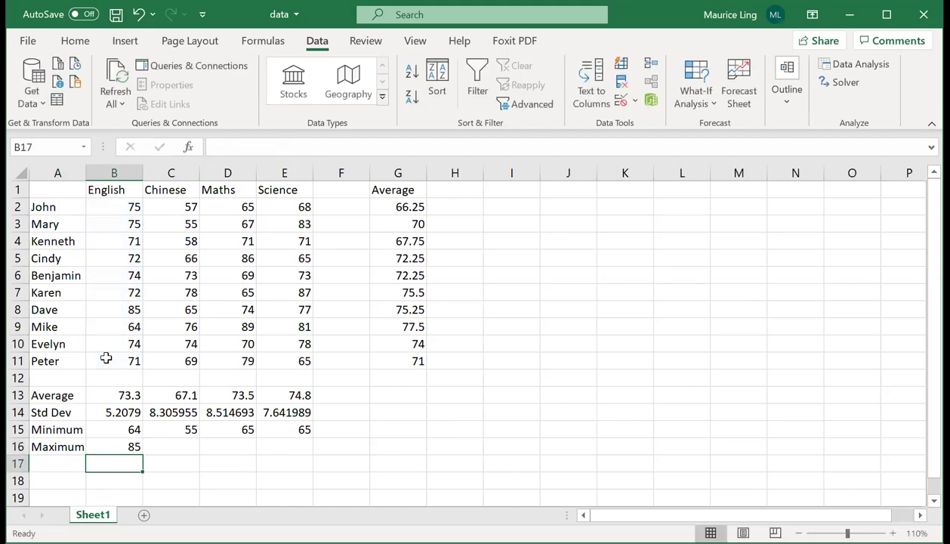
pyautogui.click(127, 446)
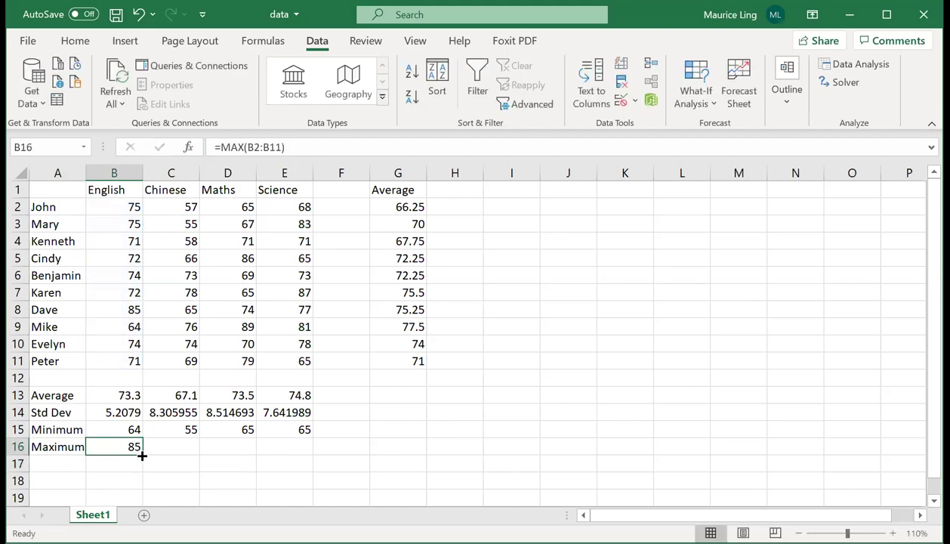
pyautogui.moveTo(142, 456); pyautogui.dragTo(301, 461)
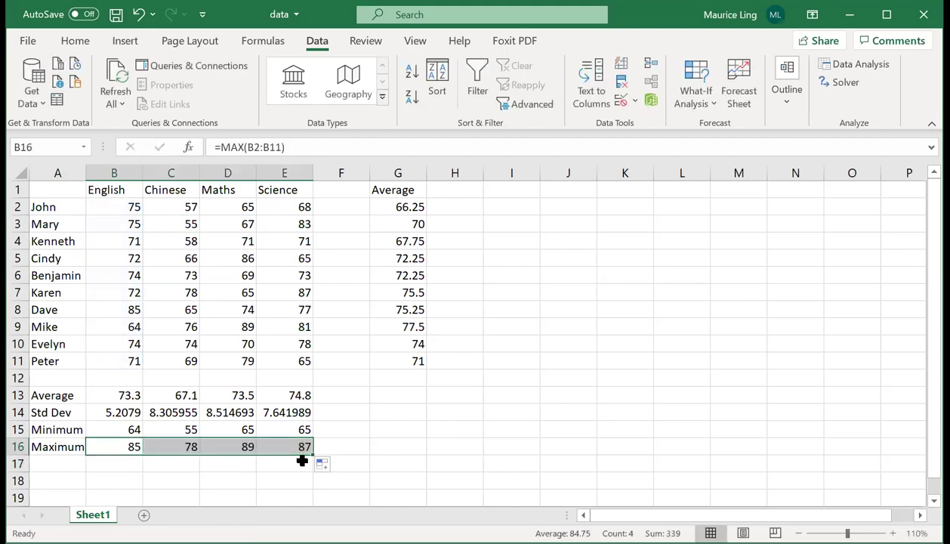
pyautogui.click(350, 375)
# Clear the Average column G, then open Descriptive Statistics from Data Analysis with its input range emptied.
pyautogui.click(406, 170)
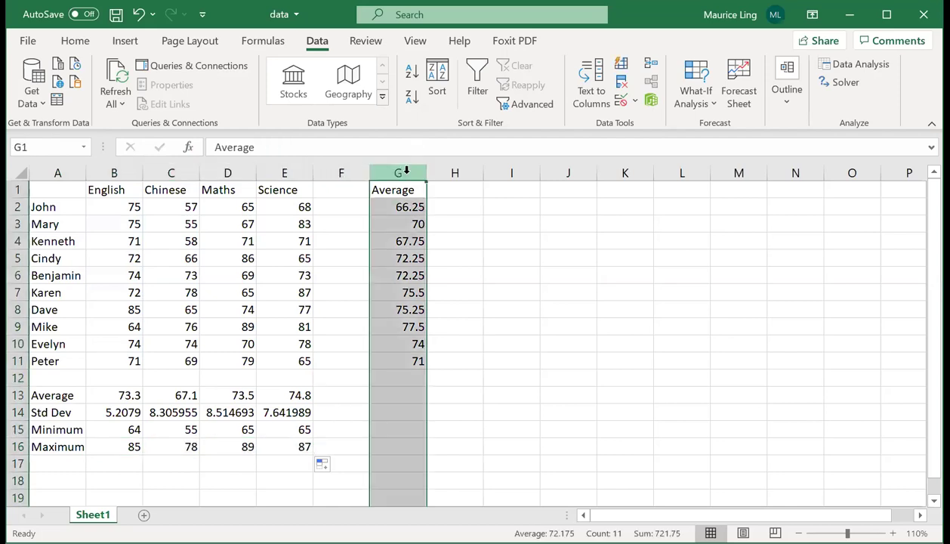
pyautogui.press('Delete')
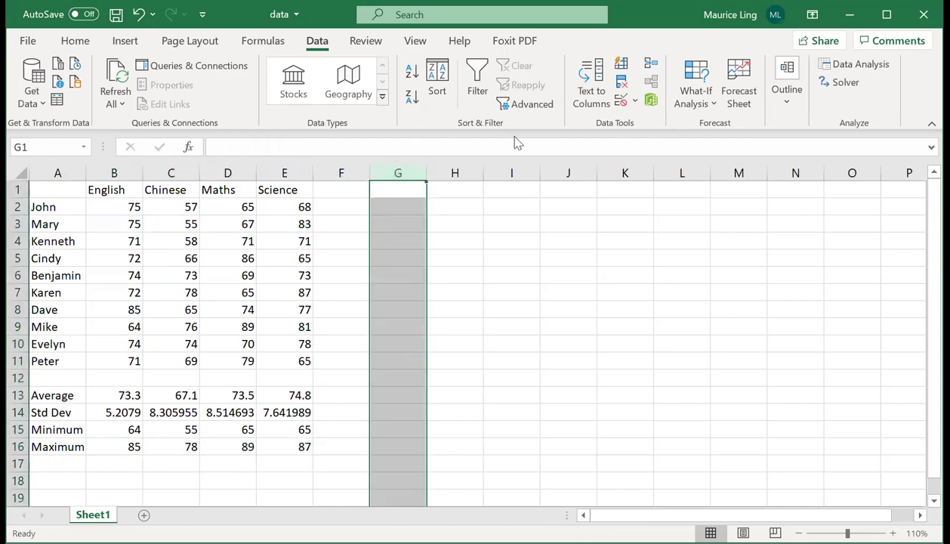
pyautogui.click(625, 206)
pyautogui.click(855, 65)
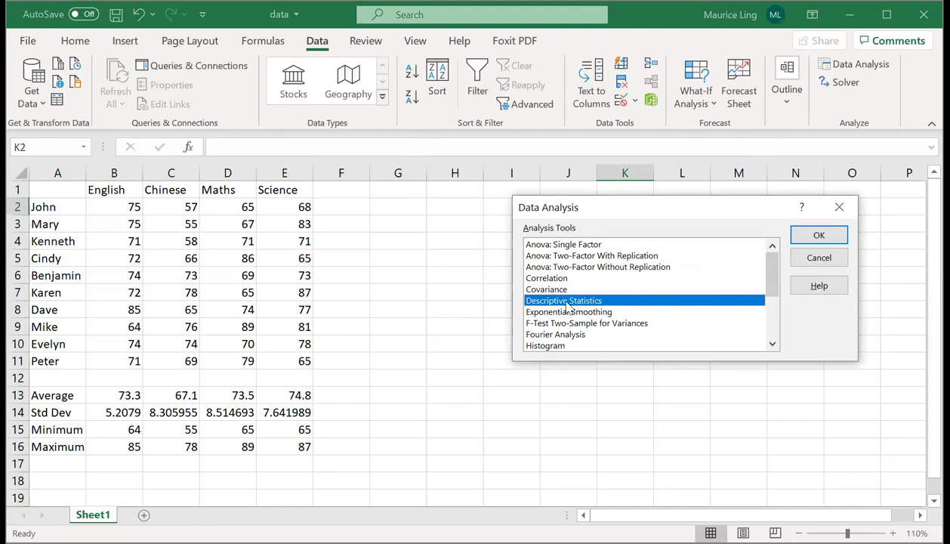
pyautogui.click(803, 261)
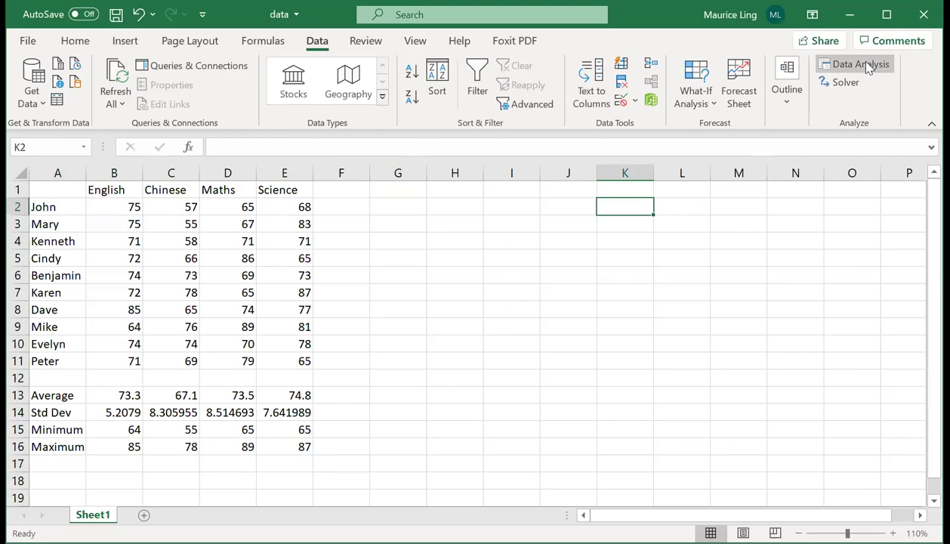
pyautogui.click(861, 65)
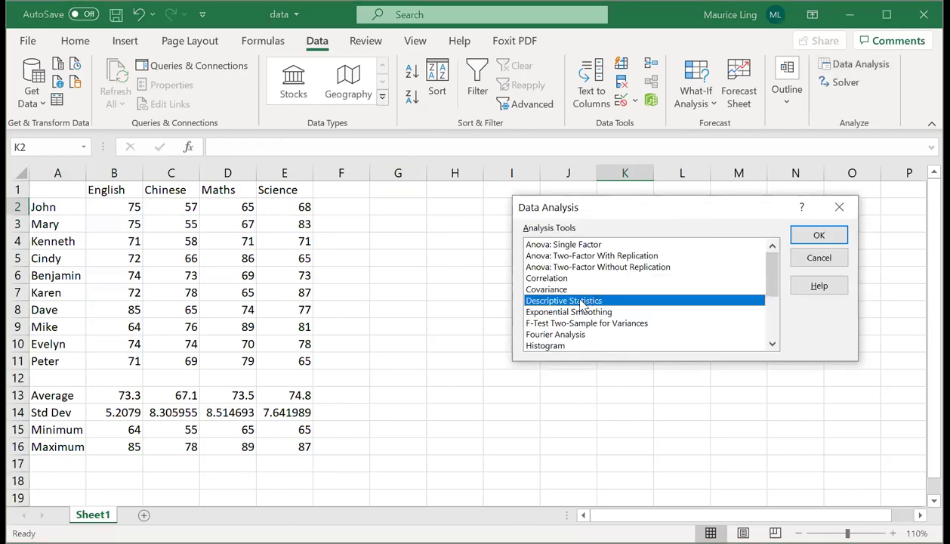
pyautogui.click(838, 236)
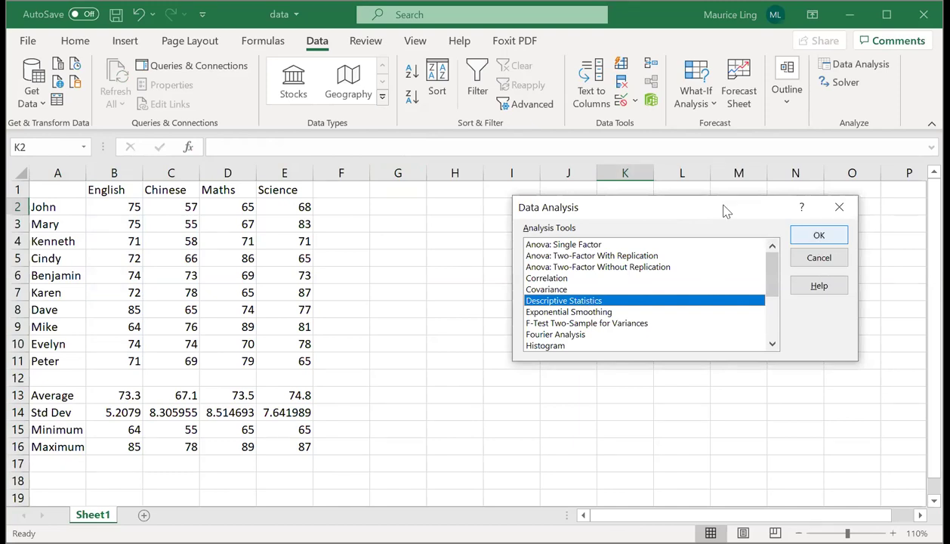
pyautogui.press('BackSpace')
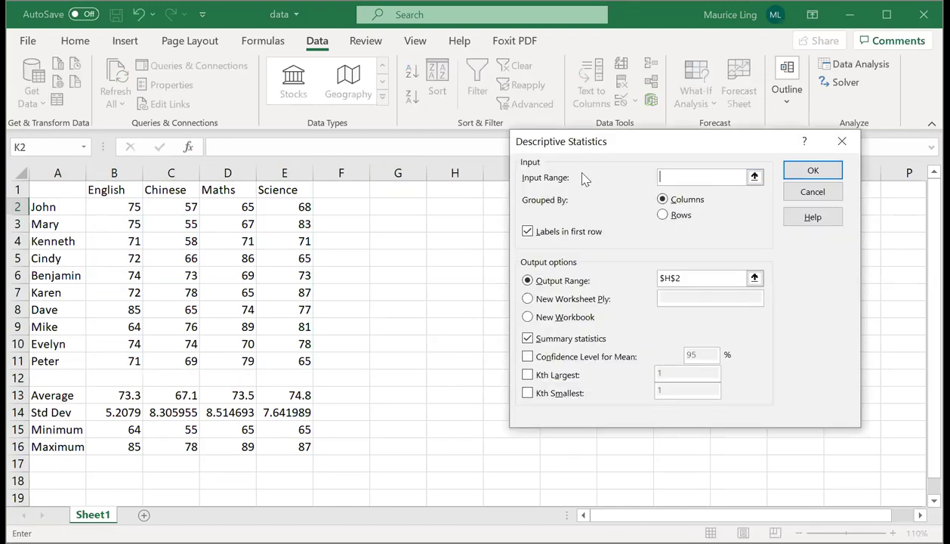
# Run Descriptive Statistics on A1:E11, grouped by columns, with output at G1.
pyautogui.click(41, 190)
pyautogui.keyDown('shift'); pyautogui.click(301, 356); pyautogui.keyUp('shift')
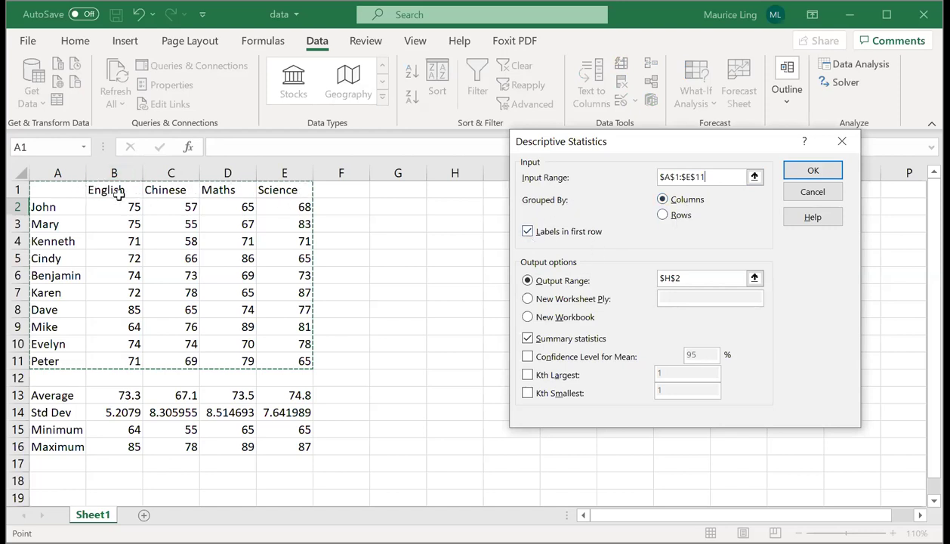
pyautogui.click(669, 214)
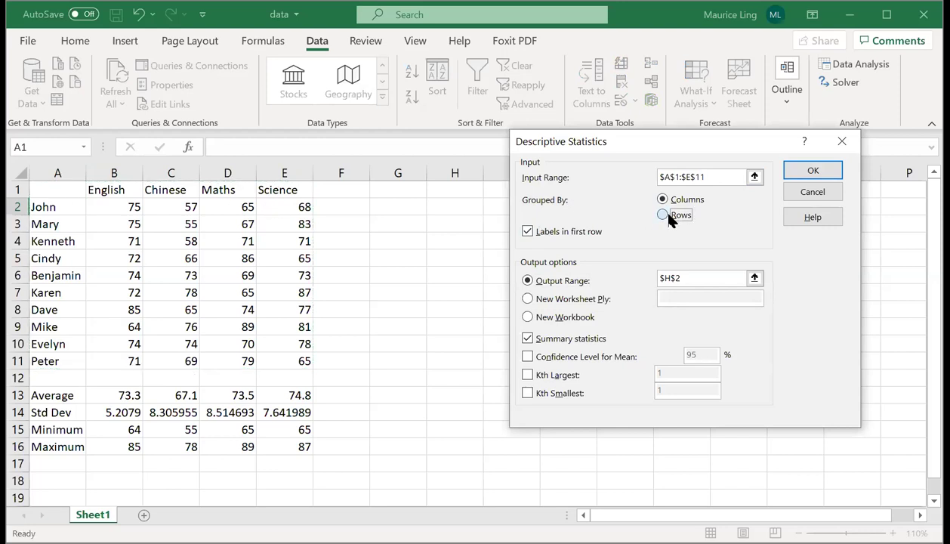
pyautogui.click(668, 215)
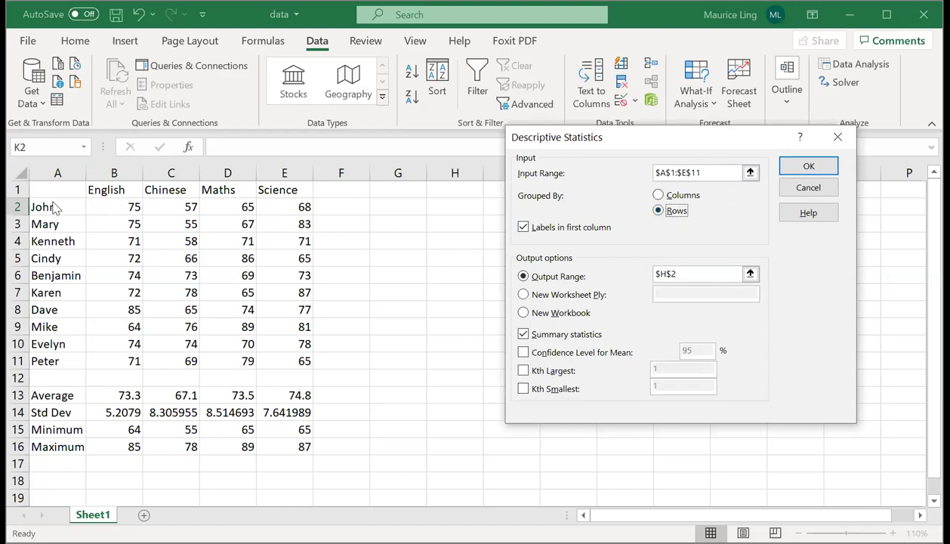
pyautogui.click(677, 199)
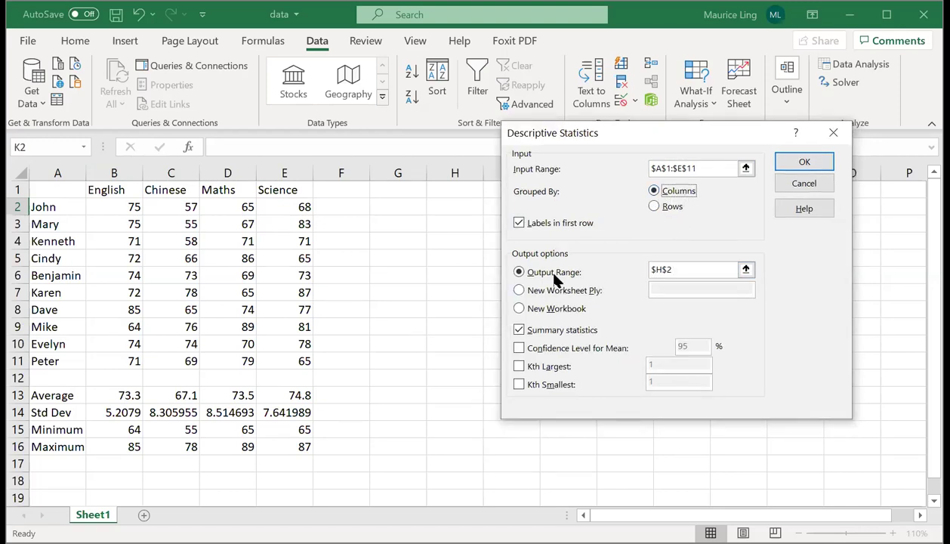
pyautogui.click(445, 206)
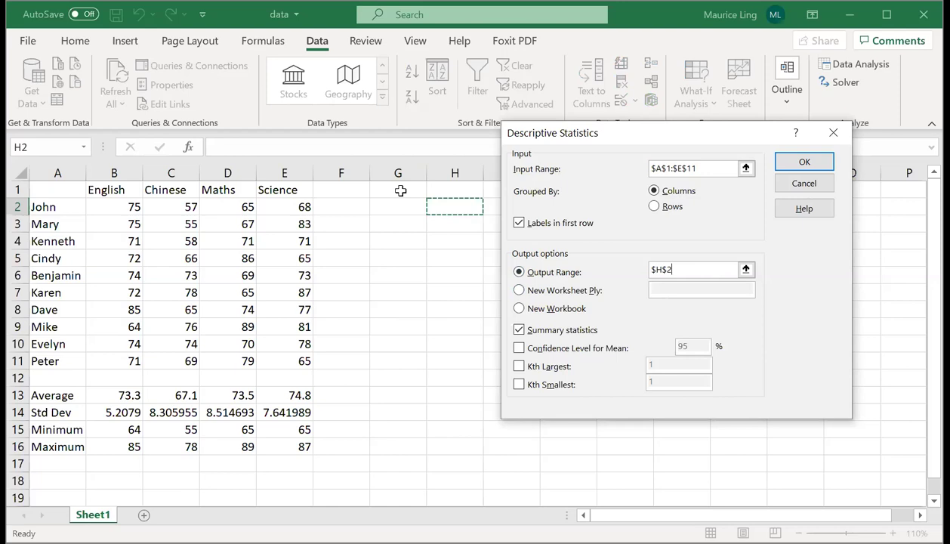
pyautogui.click(400, 191)
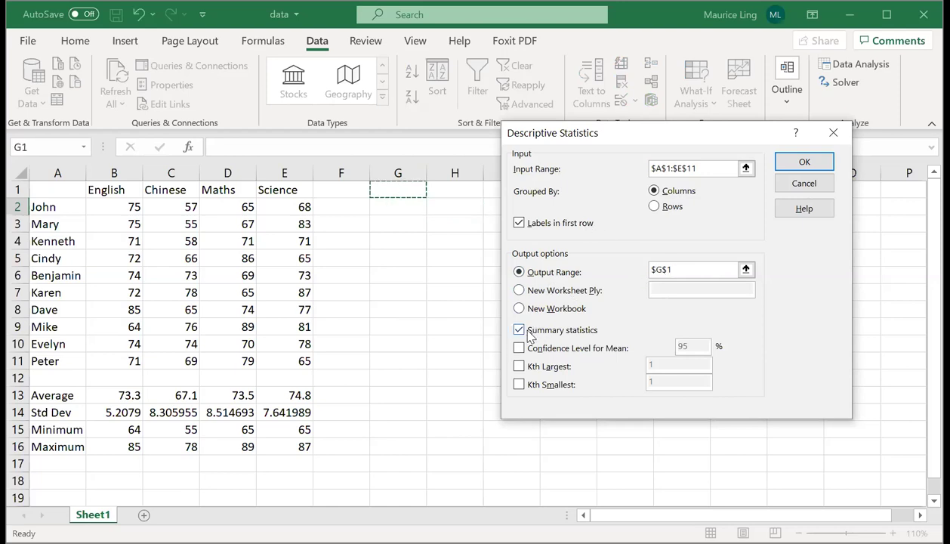
pyautogui.click(829, 165)
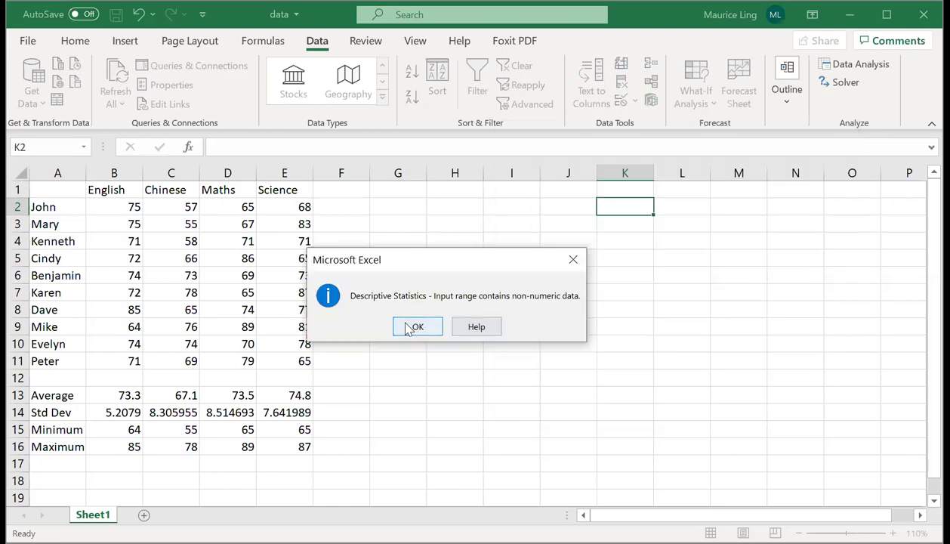
# Dismiss the non-numeric data error and rerun Descriptive Statistics with input range B1:E11.
pyautogui.click(415, 327)
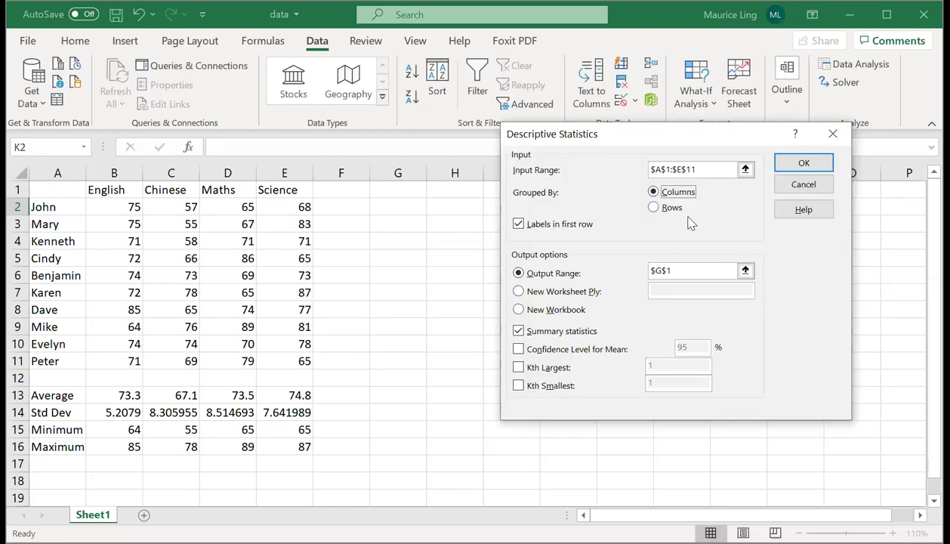
pyautogui.click(699, 167)
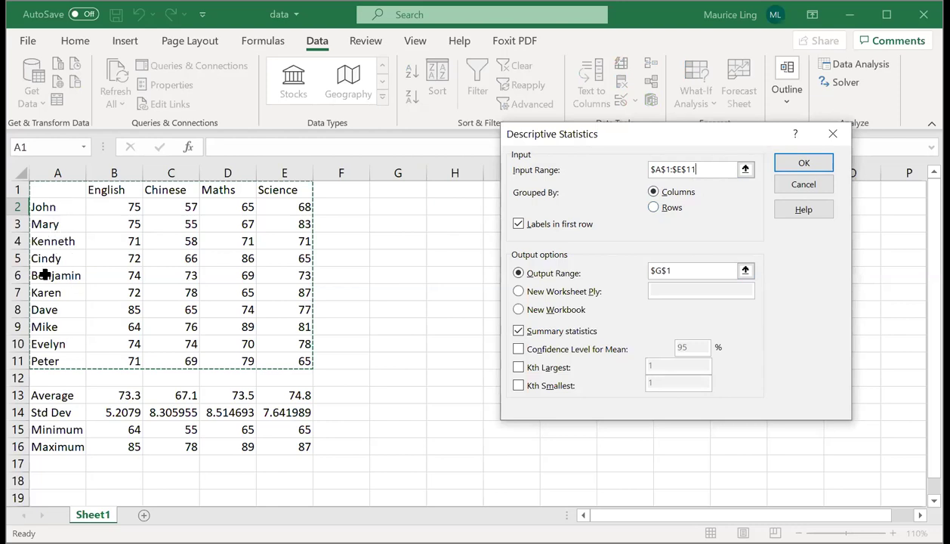
pyautogui.click(103, 190)
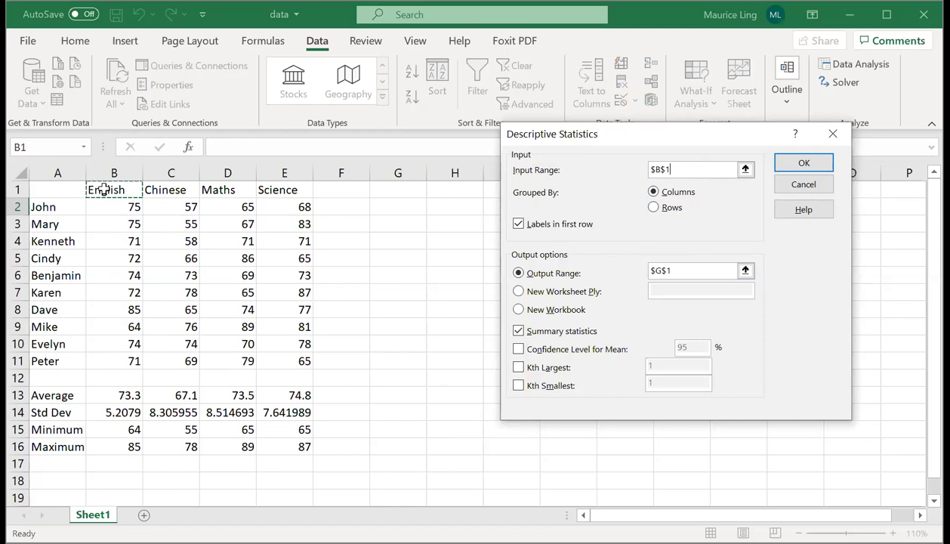
pyautogui.keyDown('shift'); pyautogui.click(256, 355); pyautogui.keyUp('shift')
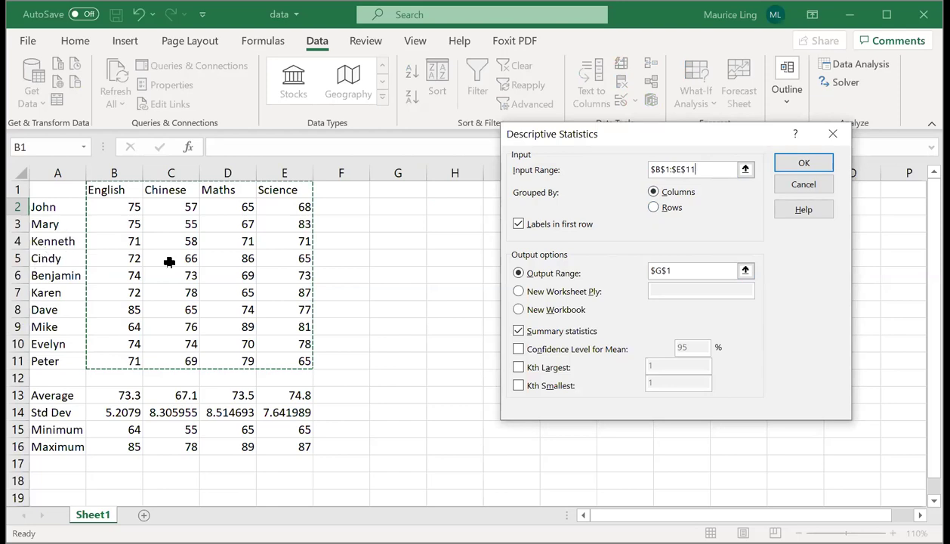
pyautogui.click(806, 168)
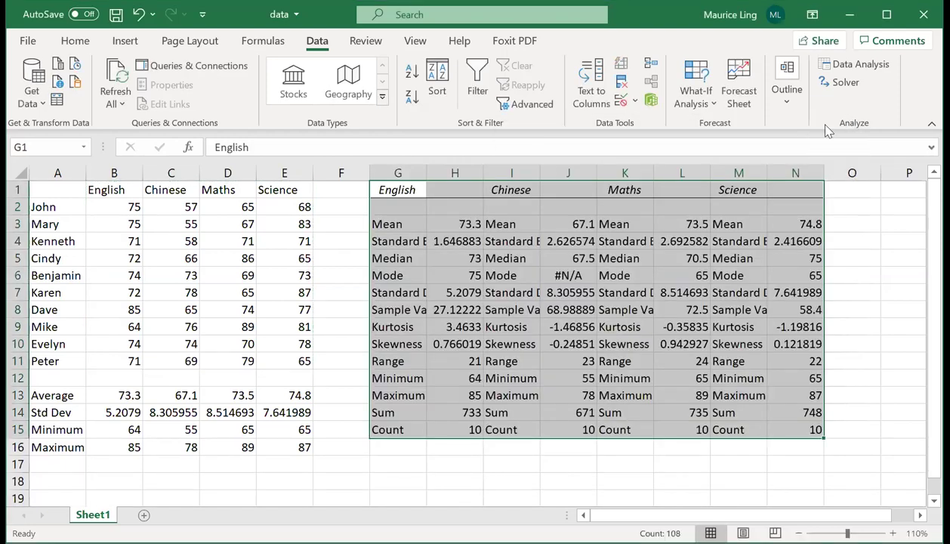
# Widen columns G and I so the statistic labels display fully.
pyautogui.click(406, 171)
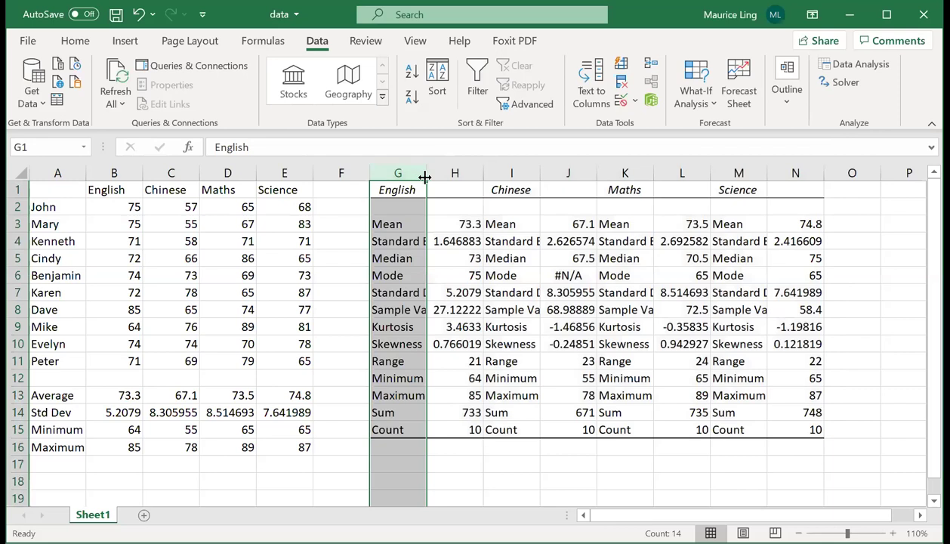
pyautogui.moveTo(427, 173); pyautogui.dragTo(457, 173)
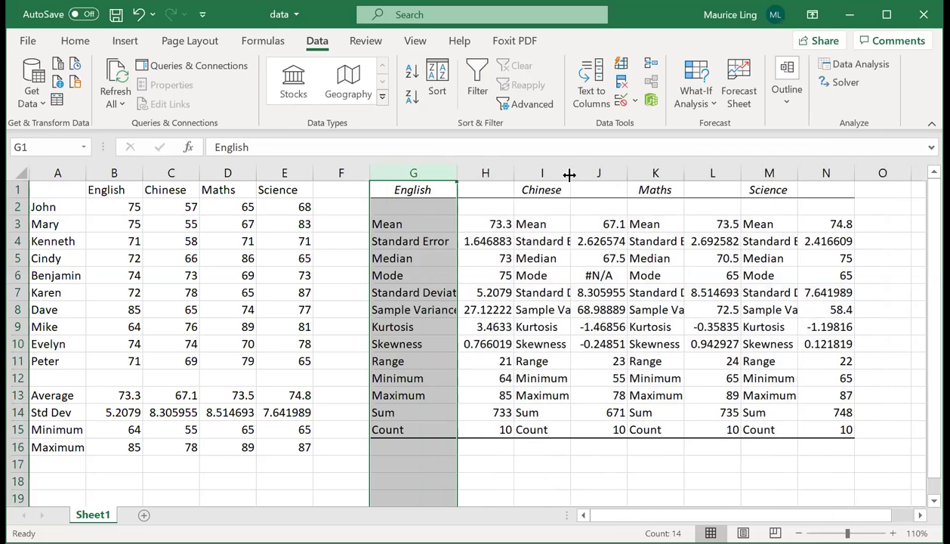
pyautogui.doubleClick(570, 173)
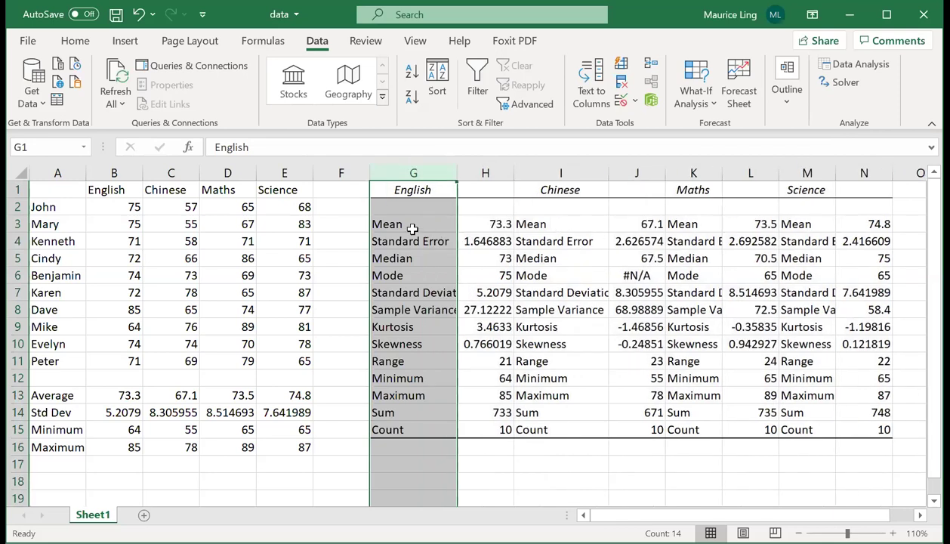
# Compare the English and Chinese means in H3 and J3 with the averages in B13 and C13.
pyautogui.click(487, 220)
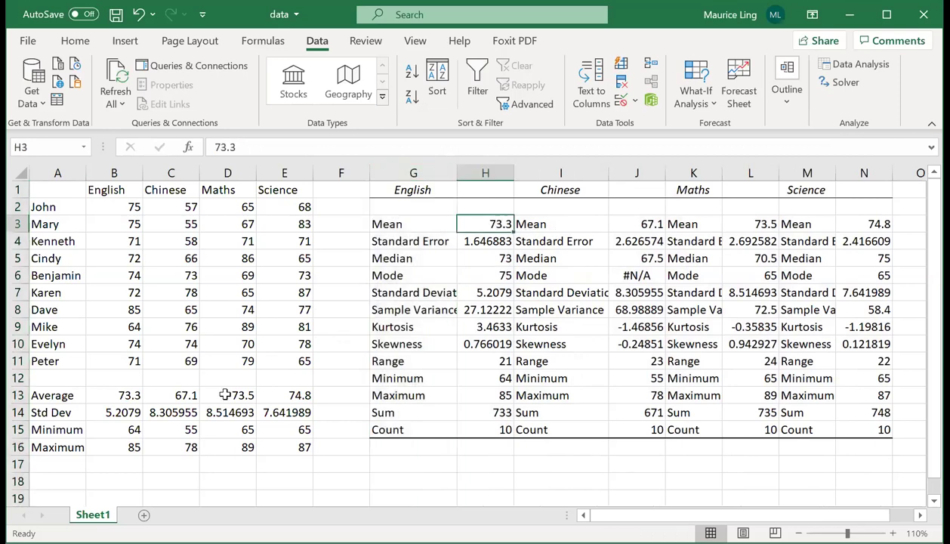
pyautogui.click(122, 395)
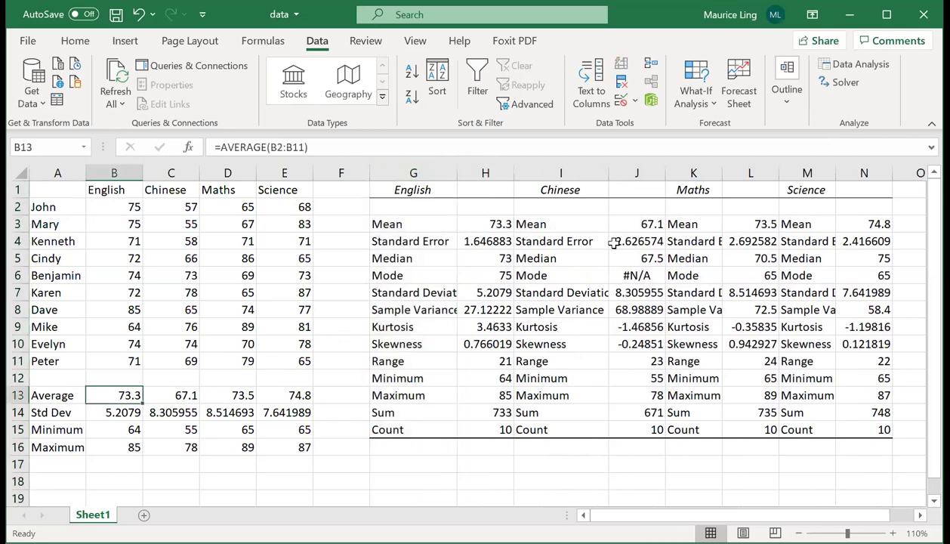
pyautogui.click(653, 223)
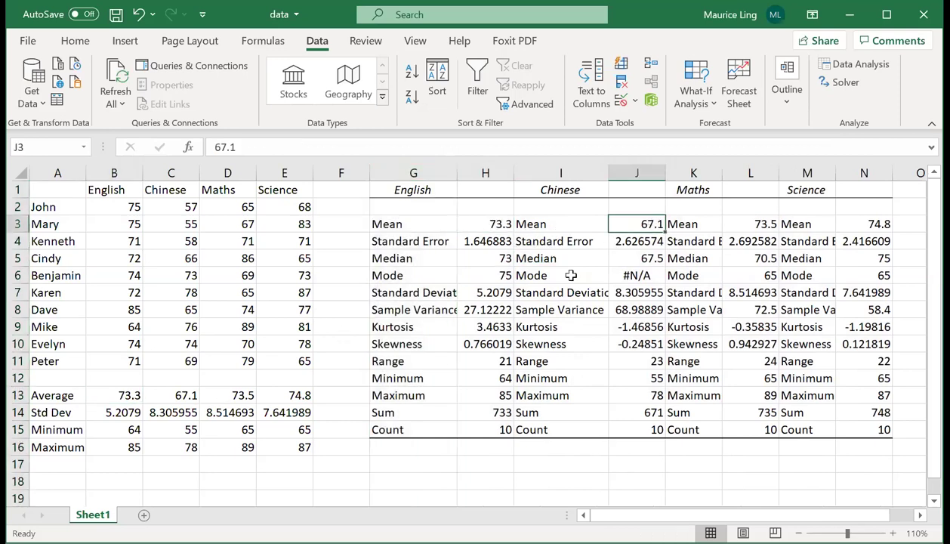
pyautogui.click(183, 394)
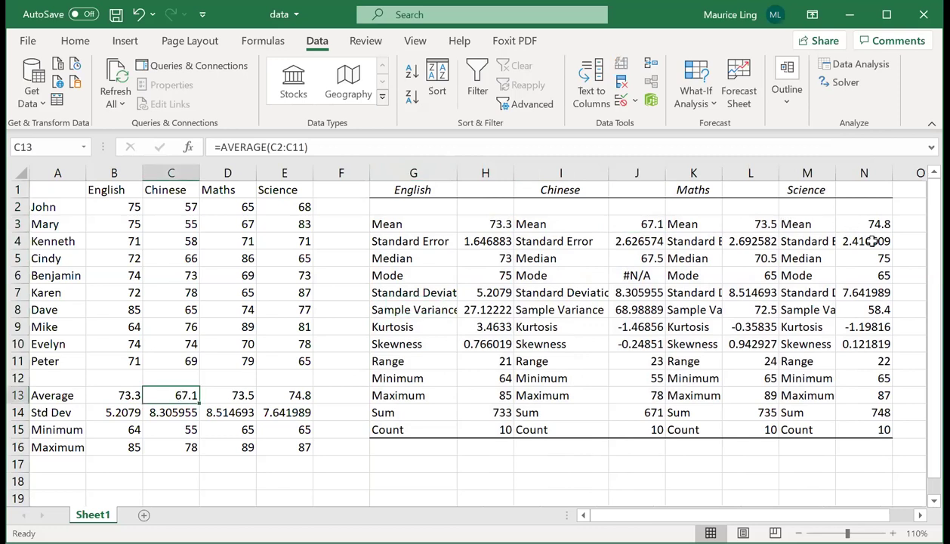
# Check English and Chinese standard deviations (5.2079, 8.305955) against row 14, then select the English mean 73.3.
pyautogui.click(457, 240)
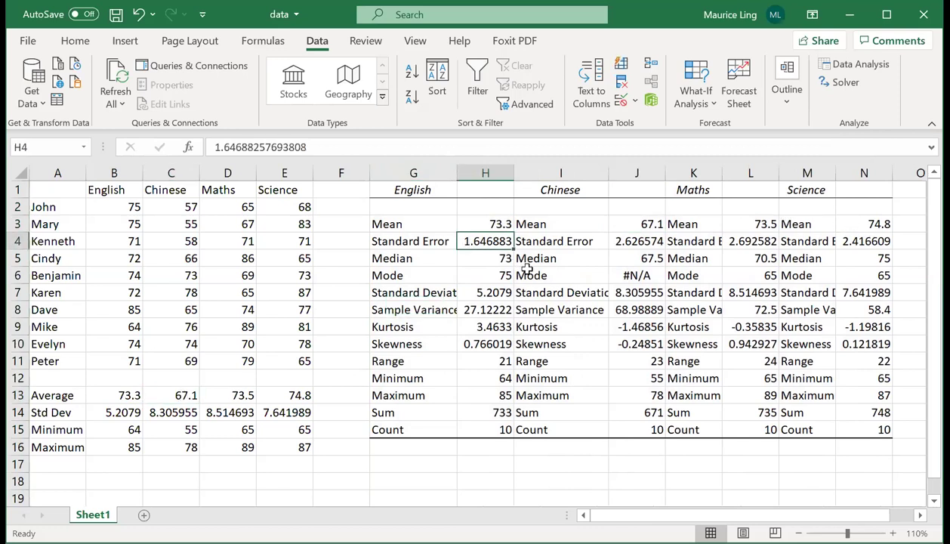
pyautogui.click(485, 293)
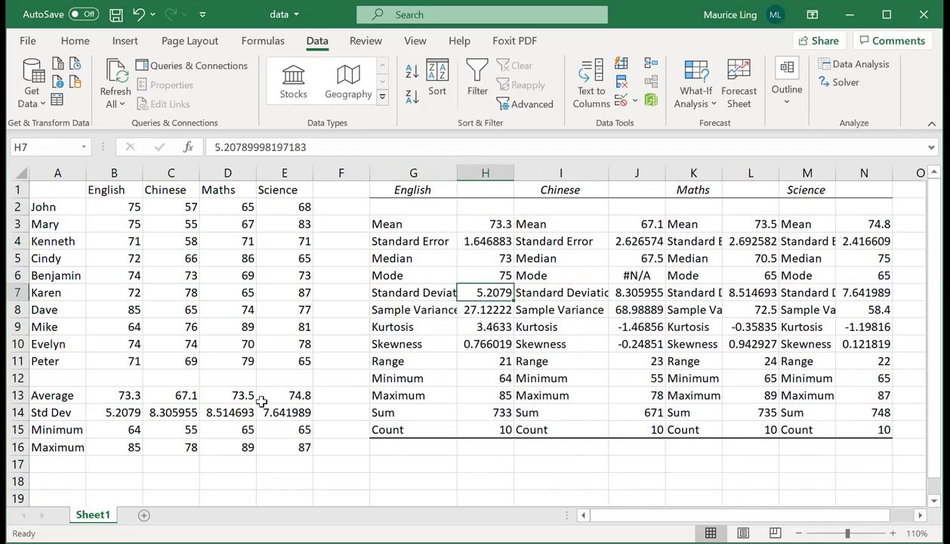
pyautogui.click(126, 414)
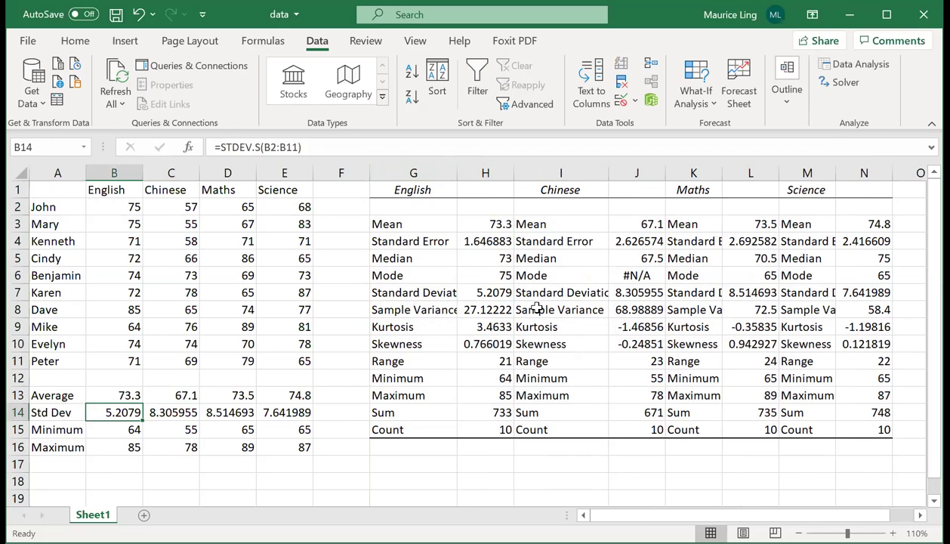
pyautogui.click(628, 293)
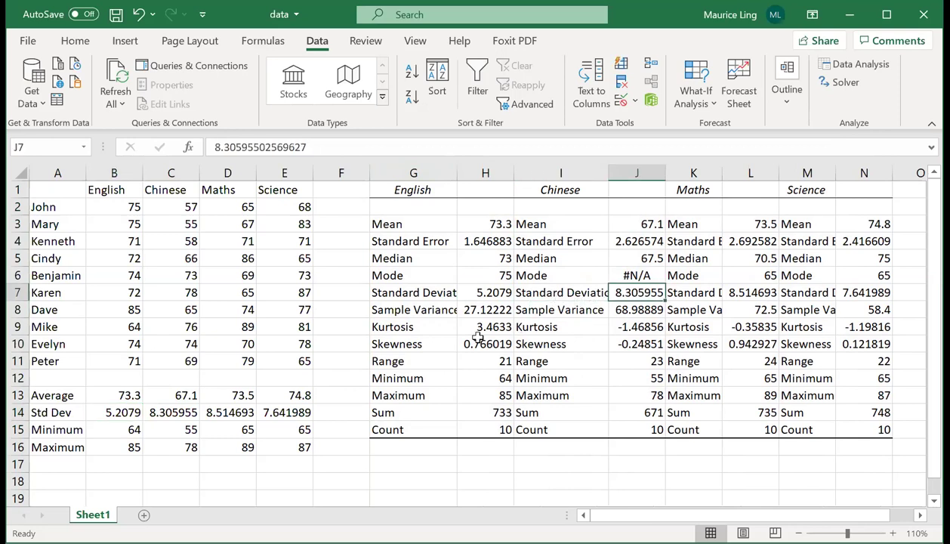
pyautogui.click(175, 413)
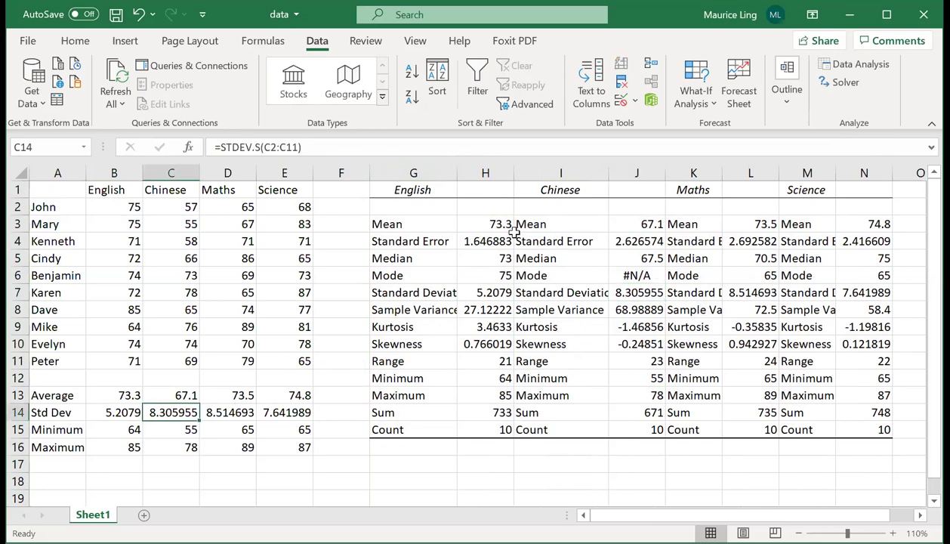
pyautogui.click(486, 224)
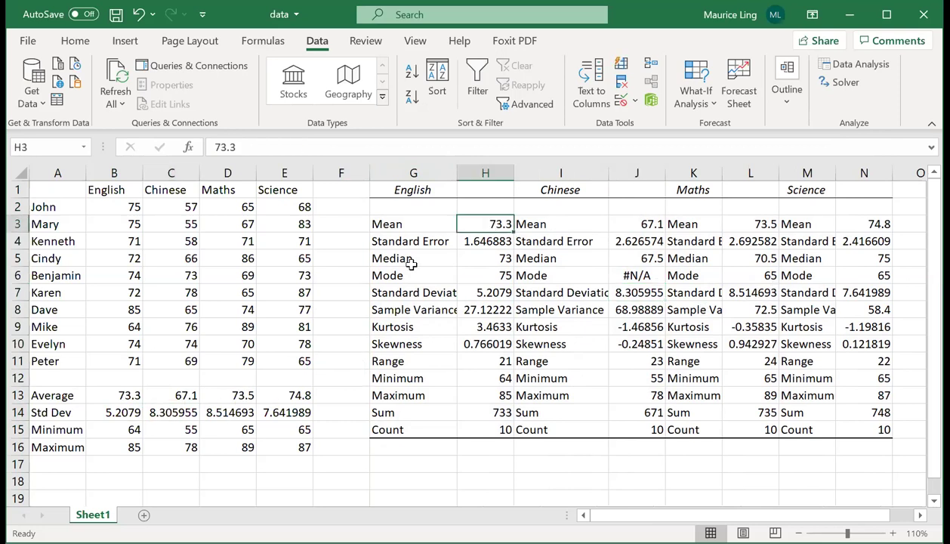
# Fill the English mean cells H3 and B13 (73.3) yellow, then add the Chinese average 67.1 to the selection.
pyautogui.click(75, 40)
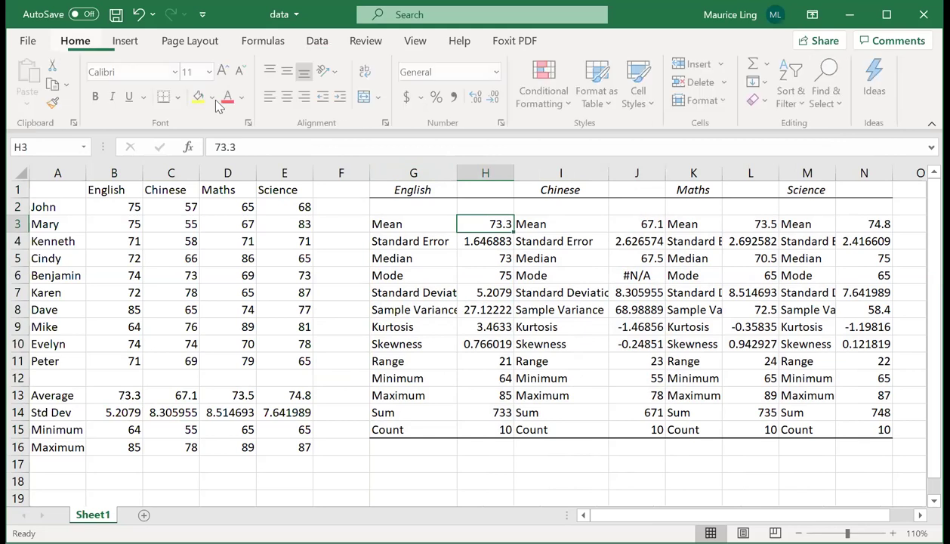
pyautogui.keyDown('ctrl'); pyautogui.click(125, 393); pyautogui.keyUp('ctrl')
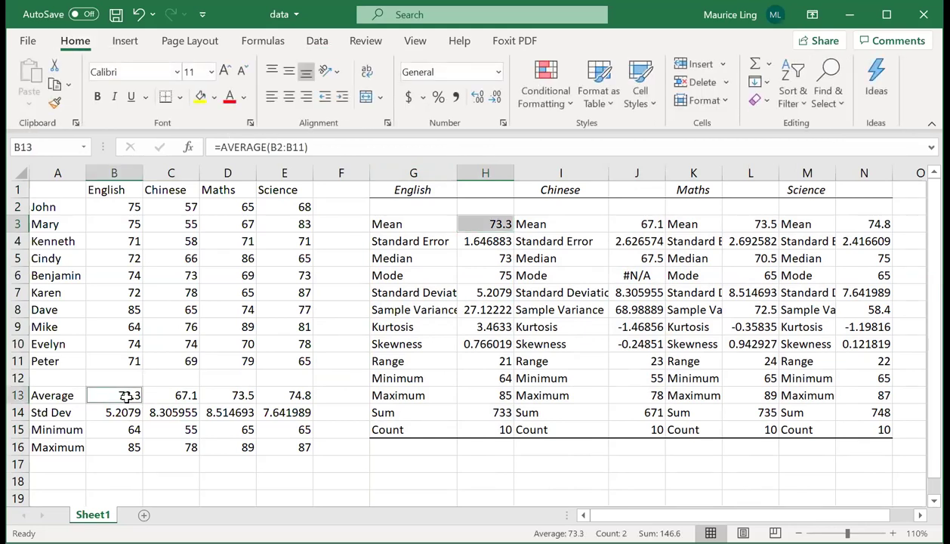
pyautogui.click(200, 96)
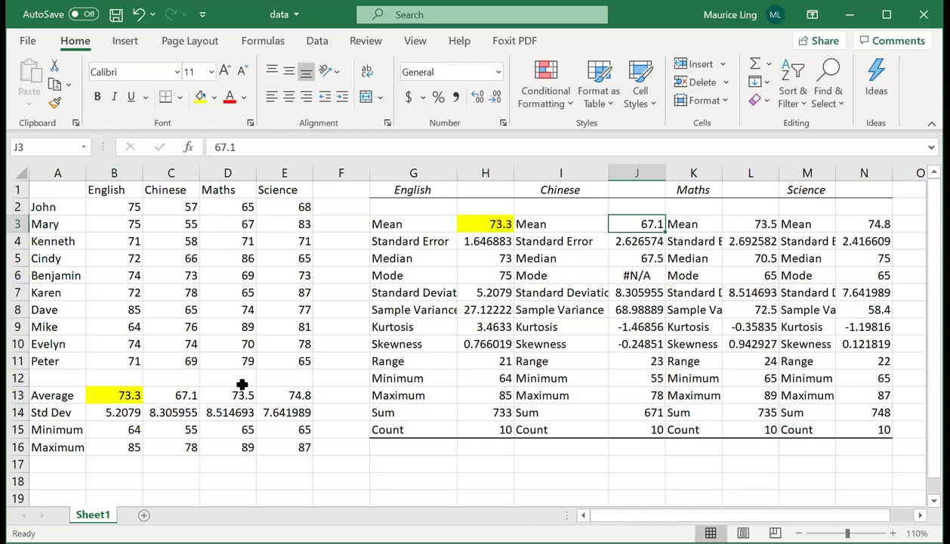
pyautogui.keyDown('ctrl'); pyautogui.click(182, 395); pyautogui.keyUp('ctrl')
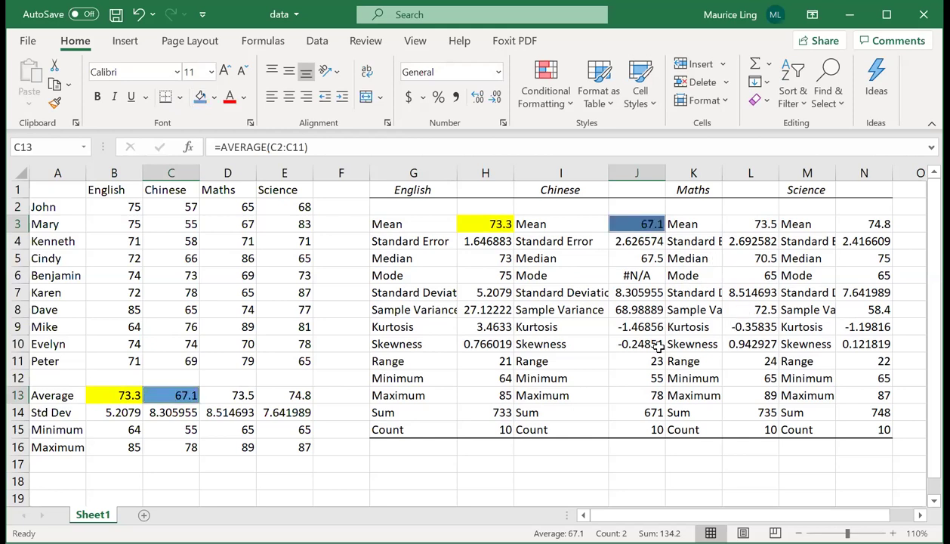
# Fill both Maths standard deviation cells (8.514693) orange.
pyautogui.click(753, 293)
pyautogui.keyDown('ctrl'); pyautogui.click(228, 411); pyautogui.keyUp('ctrl')
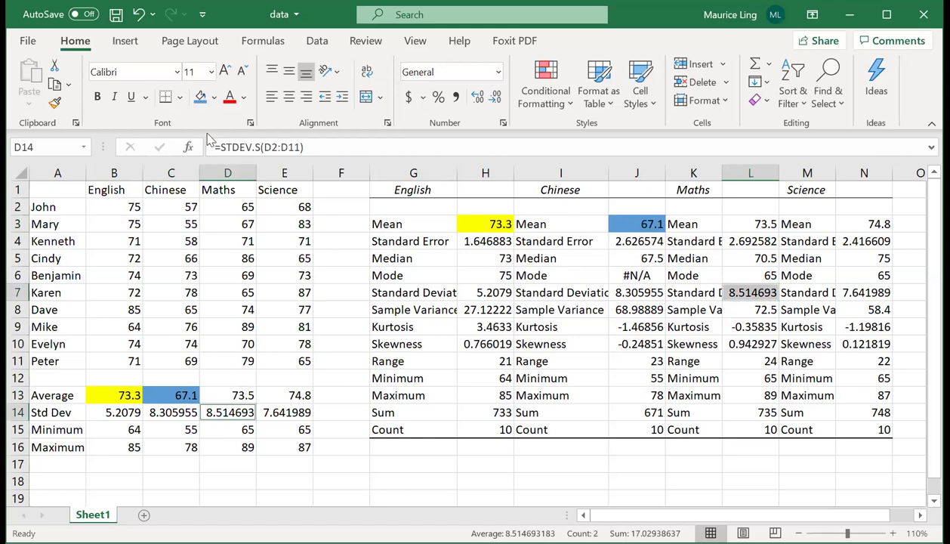
pyautogui.click(214, 98)
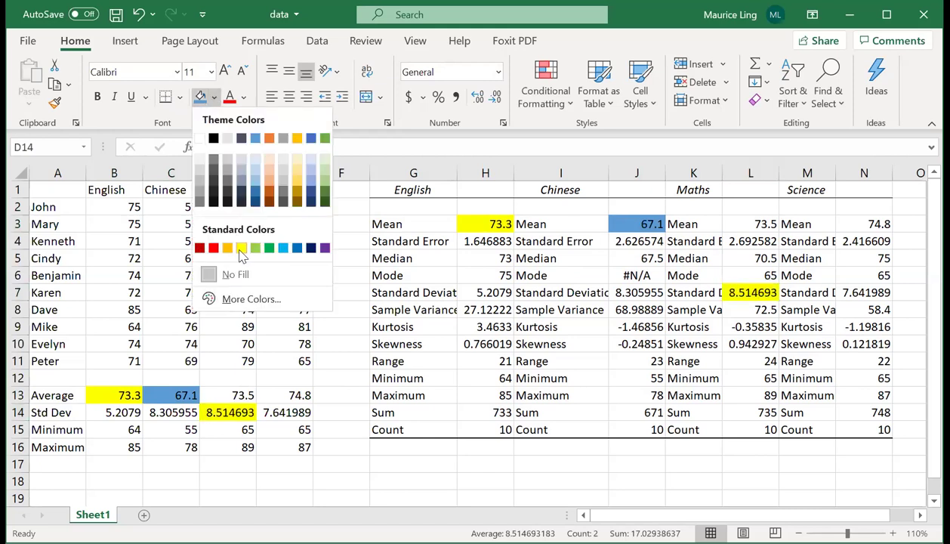
pyautogui.click(229, 249)
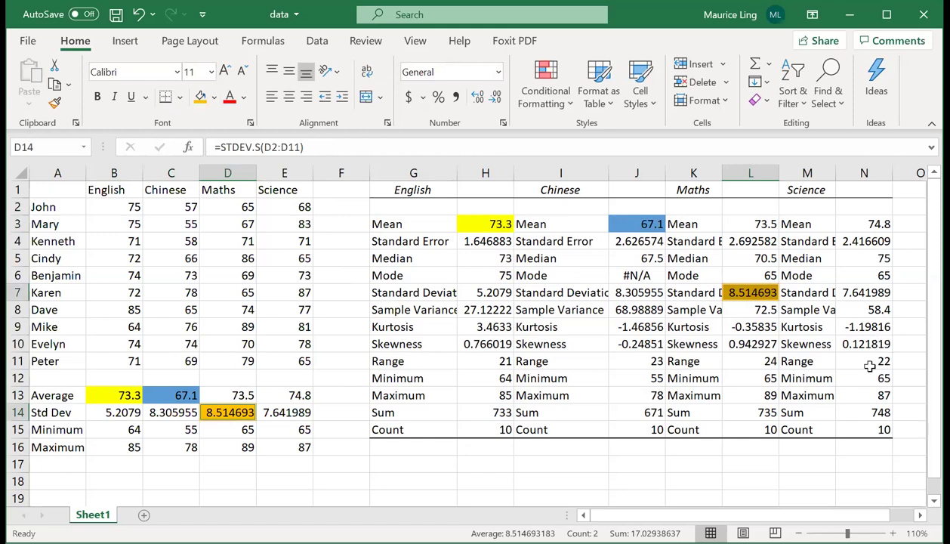
# Highlight both Science maximum cells (87) in green.
pyautogui.click(872, 392)
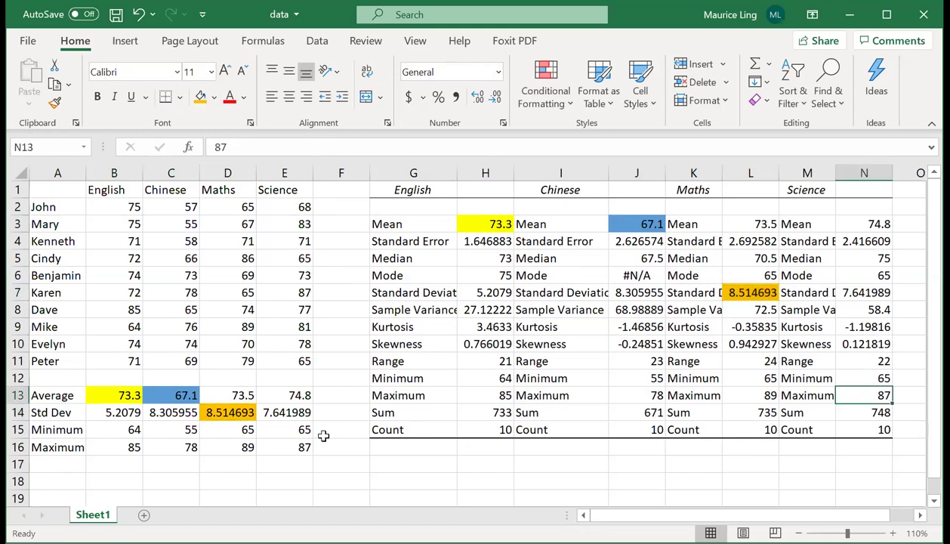
pyautogui.keyDown('ctrl'); pyautogui.click(287, 446); pyautogui.keyUp('ctrl')
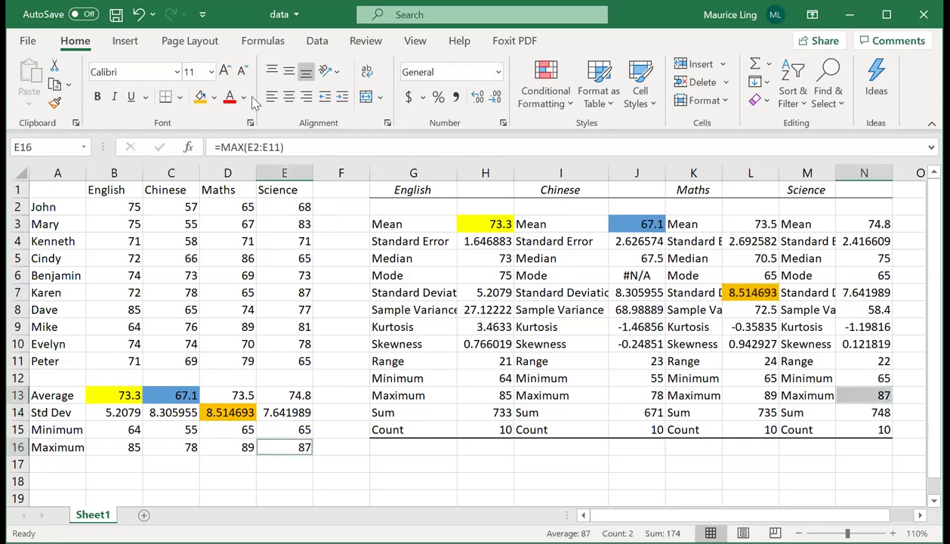
pyautogui.click(214, 99)
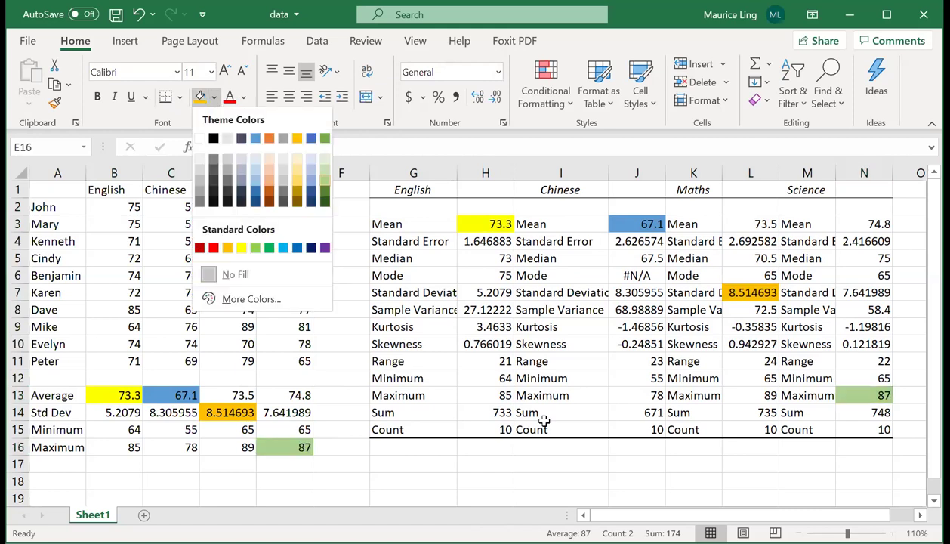
pyautogui.press('Escape')
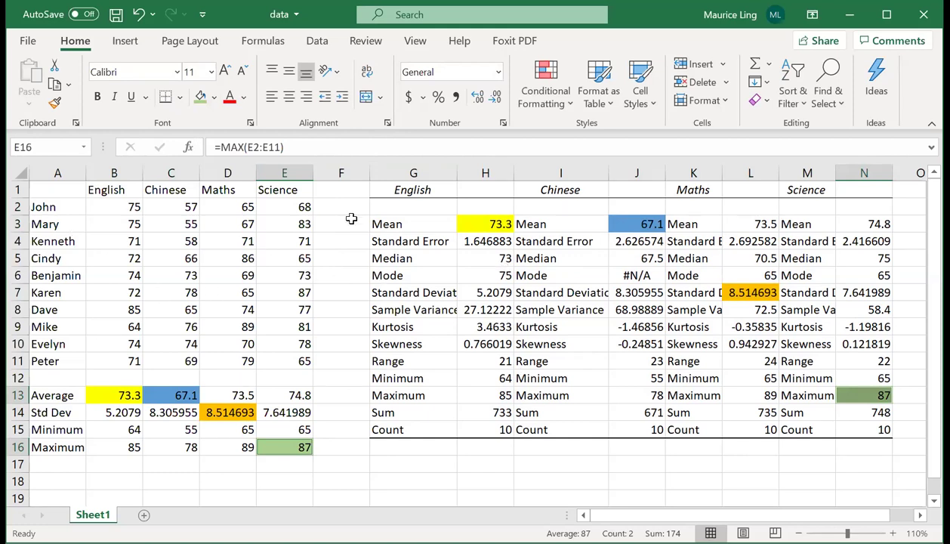
# Run Descriptive Statistics on A2:E11 grouped by rows, with labels in the first column, output at G17.
pyautogui.click(317, 41)
pyautogui.click(861, 65)
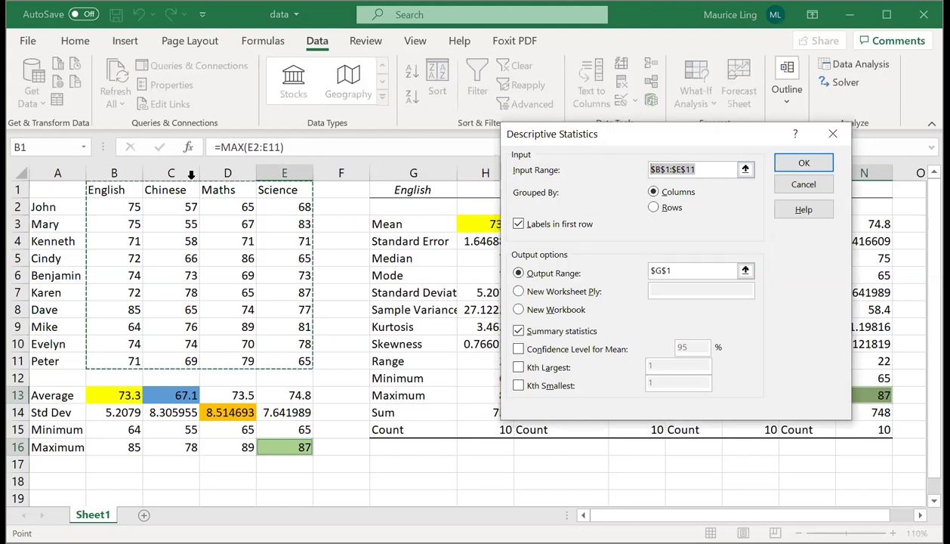
pyautogui.click(47, 207)
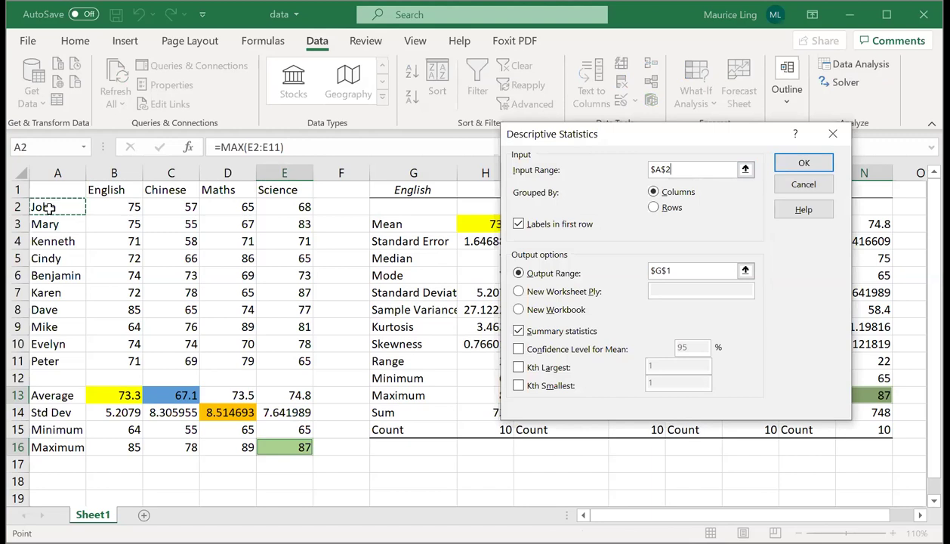
pyautogui.moveTo(47, 207); pyautogui.dragTo(280, 360)
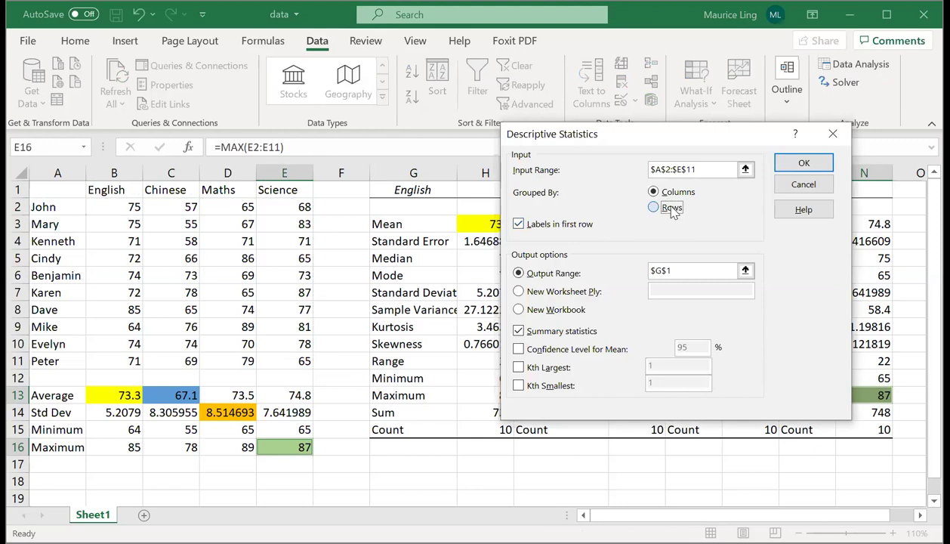
pyautogui.click(671, 211)
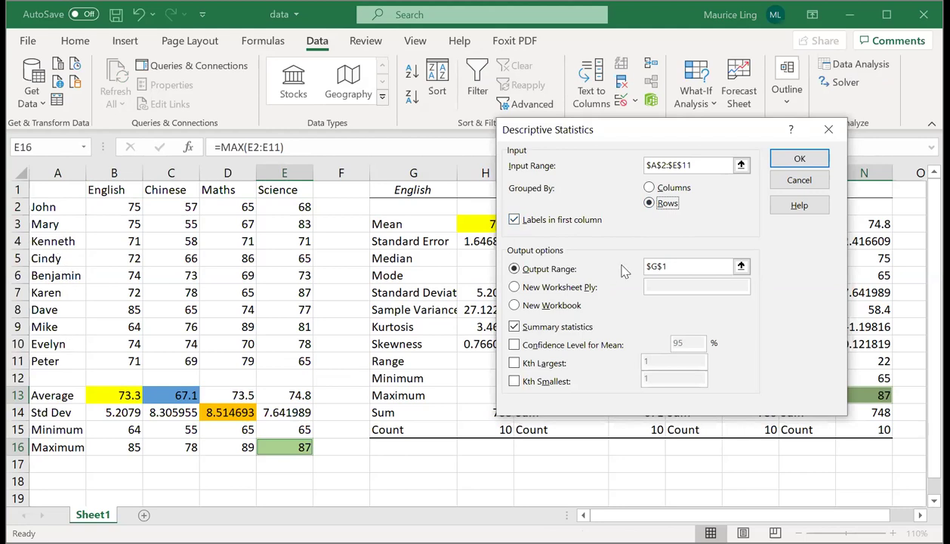
pyautogui.moveTo(674, 266); pyautogui.dragTo(635, 266)
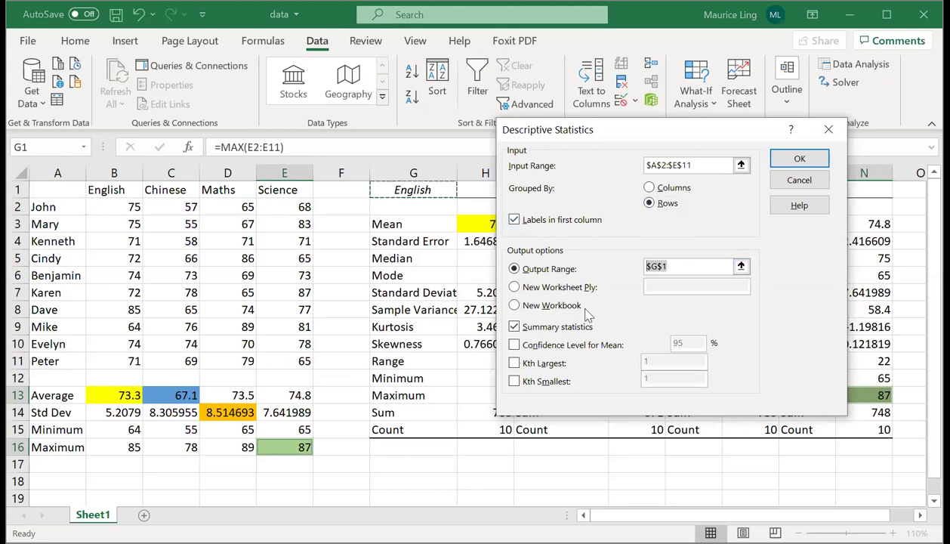
pyautogui.click(408, 461)
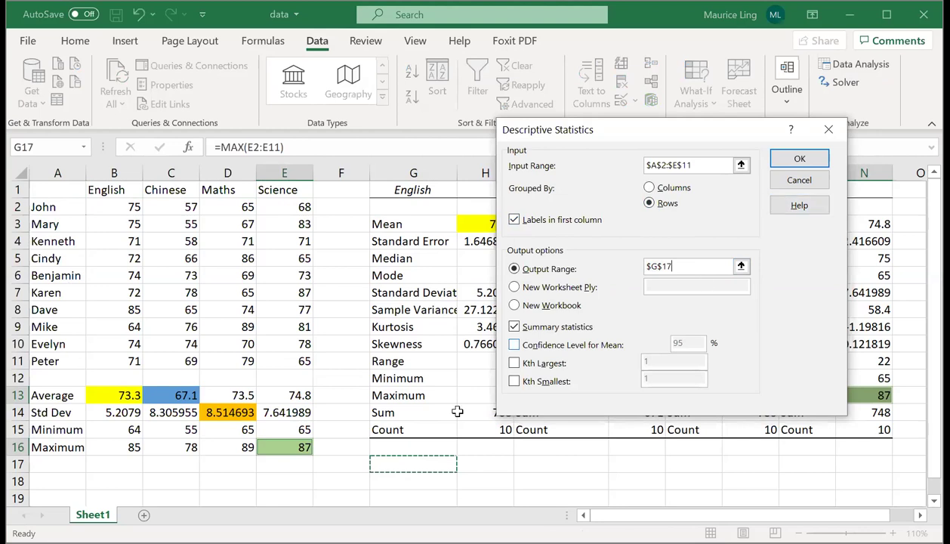
pyautogui.click(800, 160)
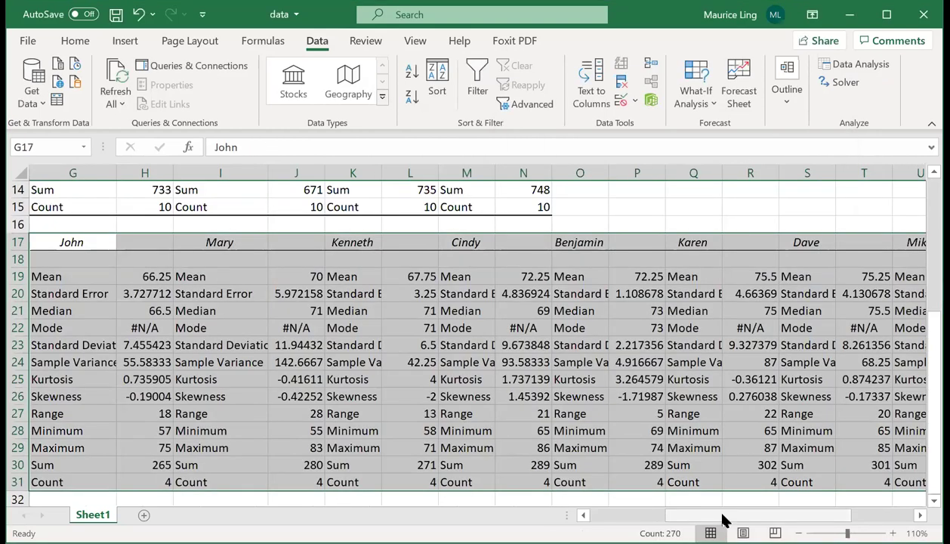
pyautogui.click(281, 359)
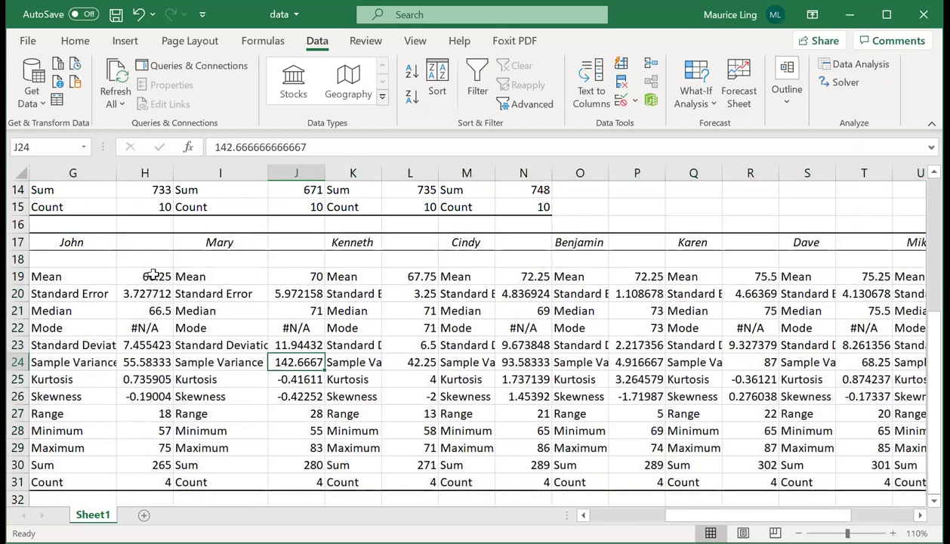
pyautogui.click(153, 275)
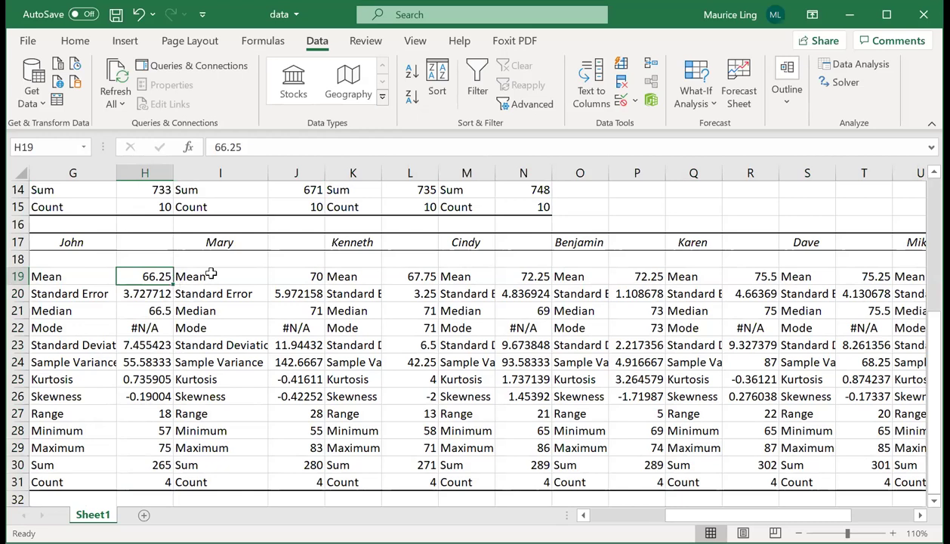
pyautogui.click(309, 275)
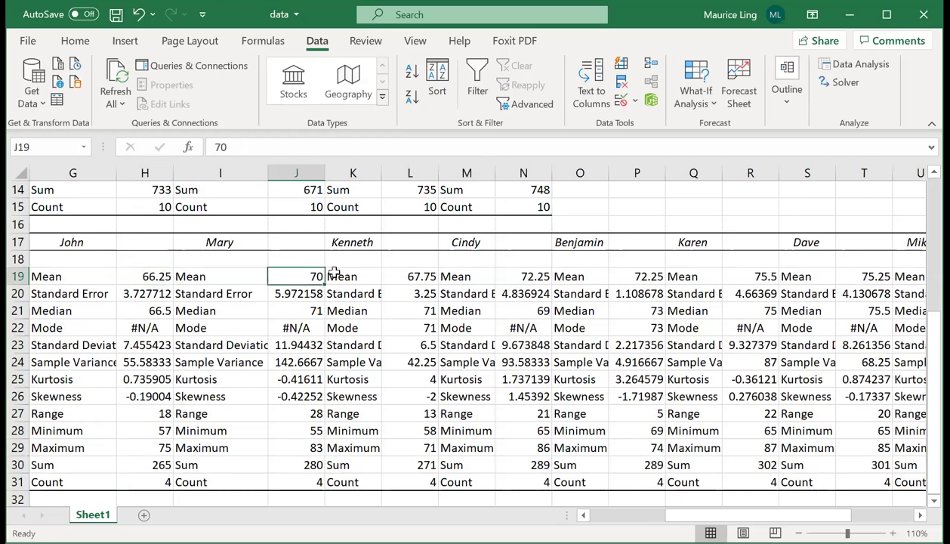
pyautogui.click(425, 278)
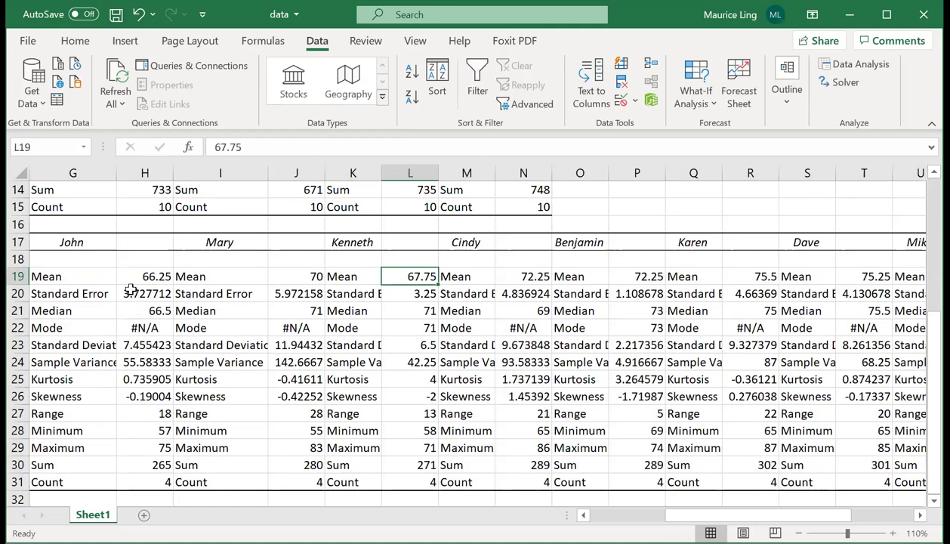
pyautogui.scroll(-1, 136, 295)
pyautogui.scroll(3, 144, 340)
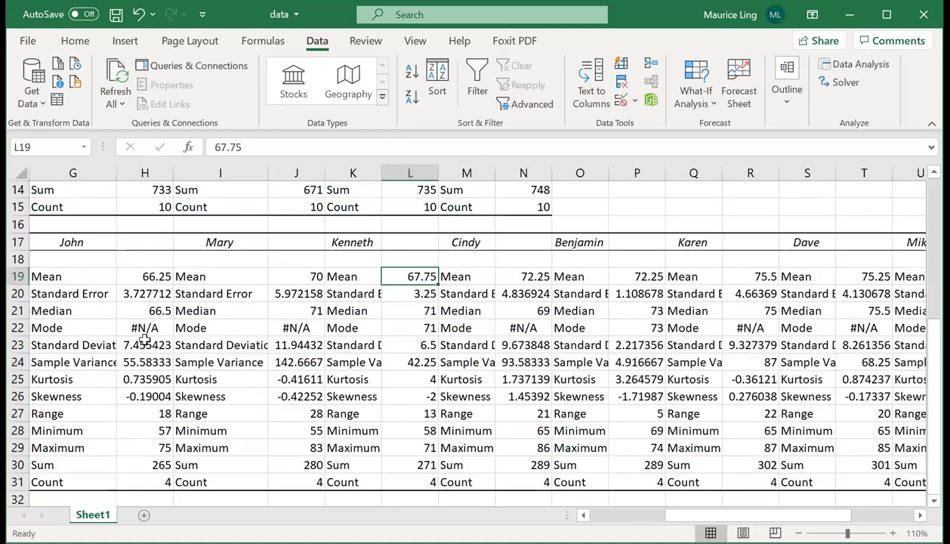
pyautogui.scroll(3, 144, 340)
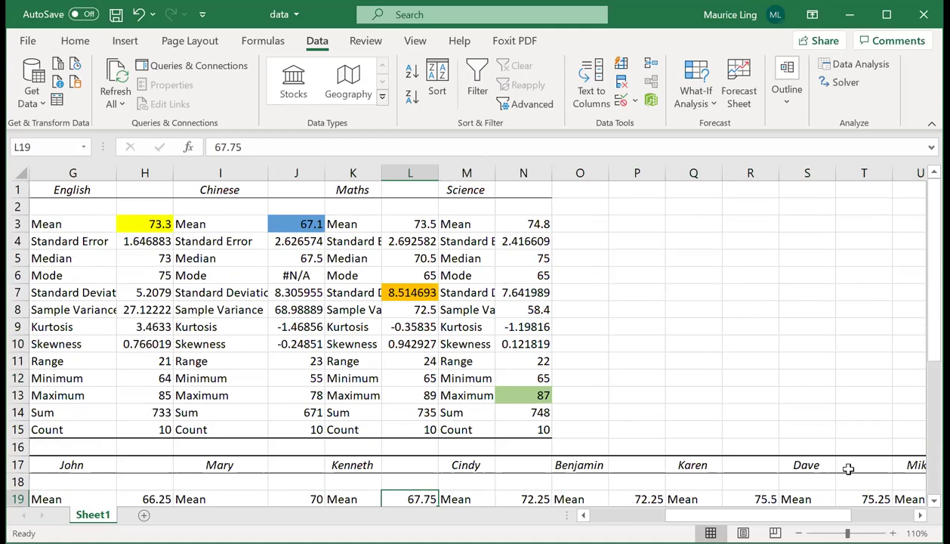
pyautogui.hscroll(-3, 125, 197)
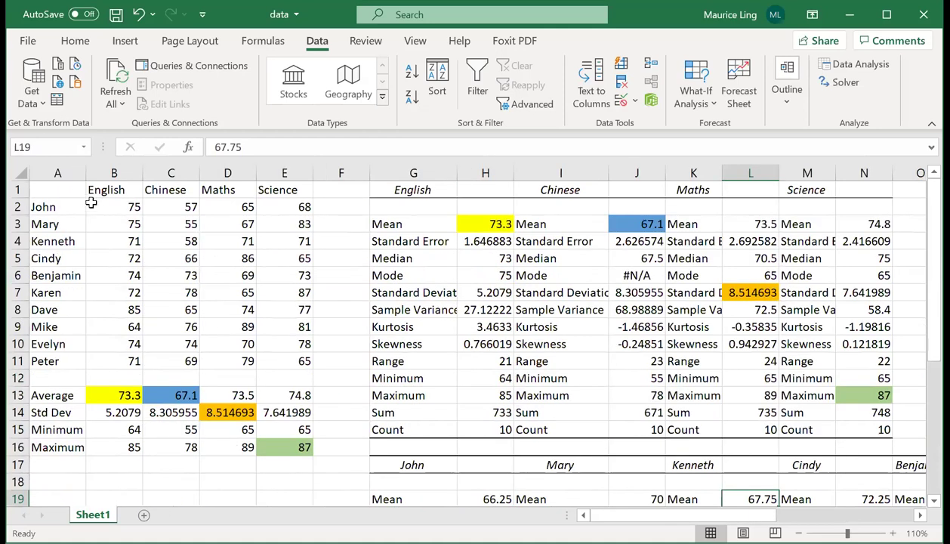